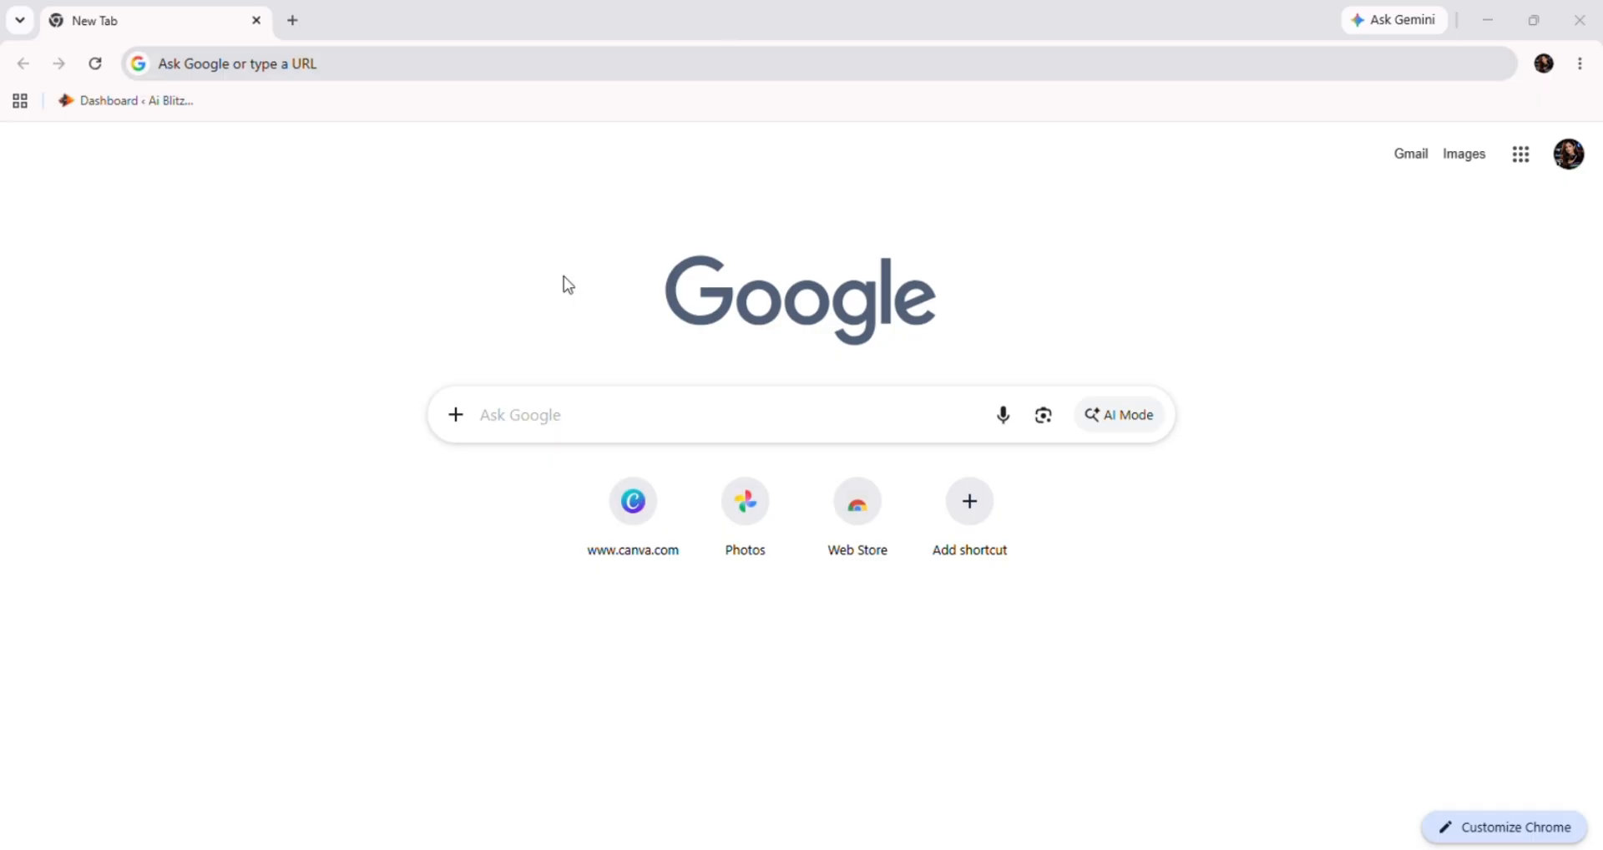
Open the Canva site, then open the FREE 2 MONTH design from Recents and go to its coffee poster on page 1
click(657, 541)
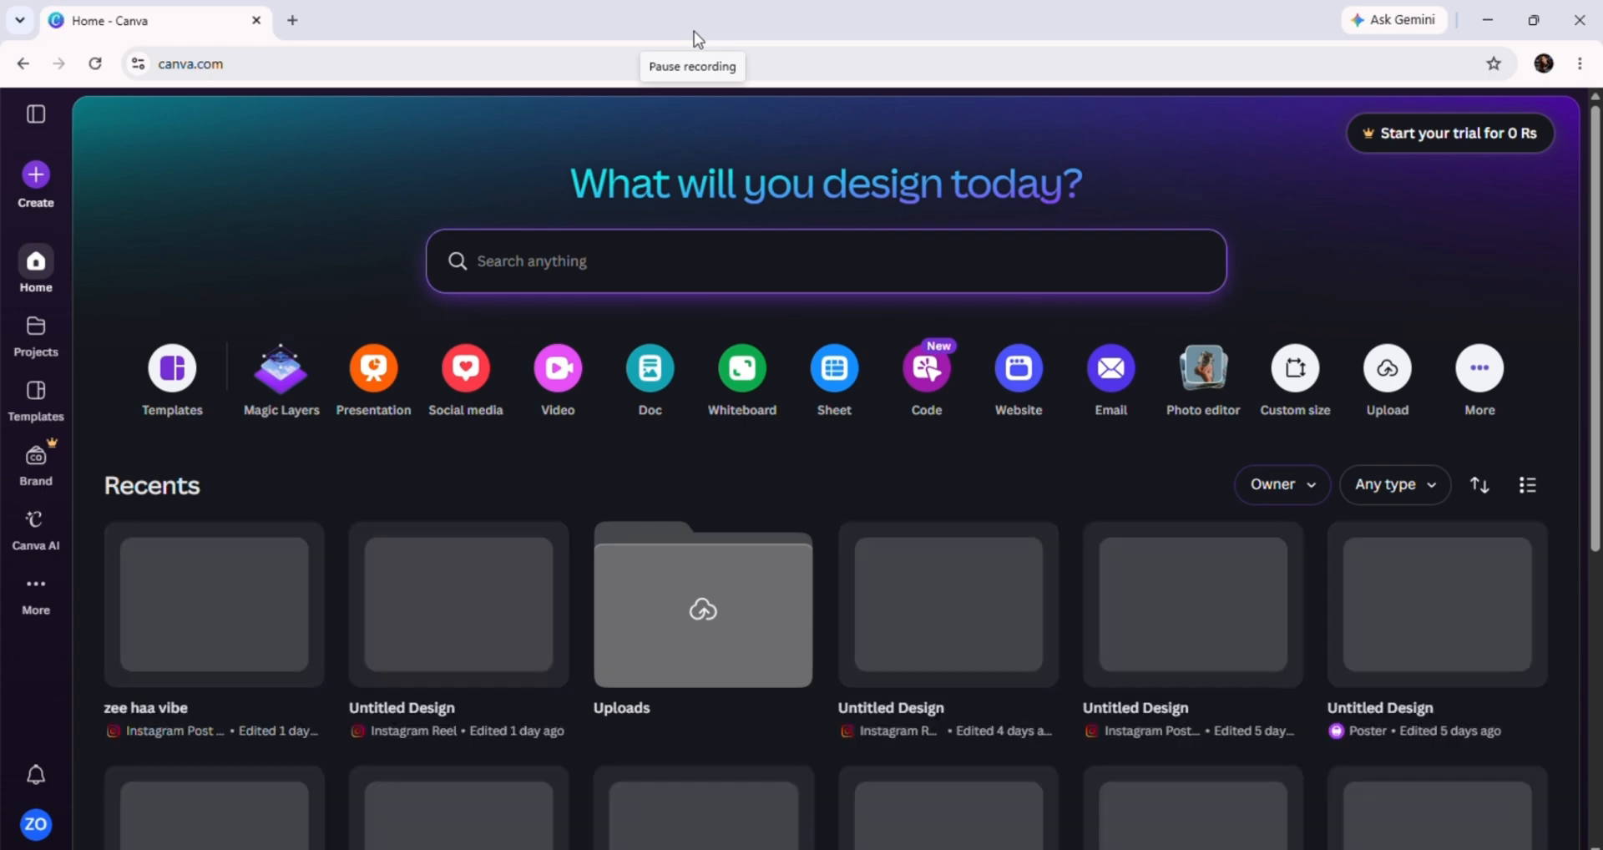
scroll(1039, 709, down, 3)
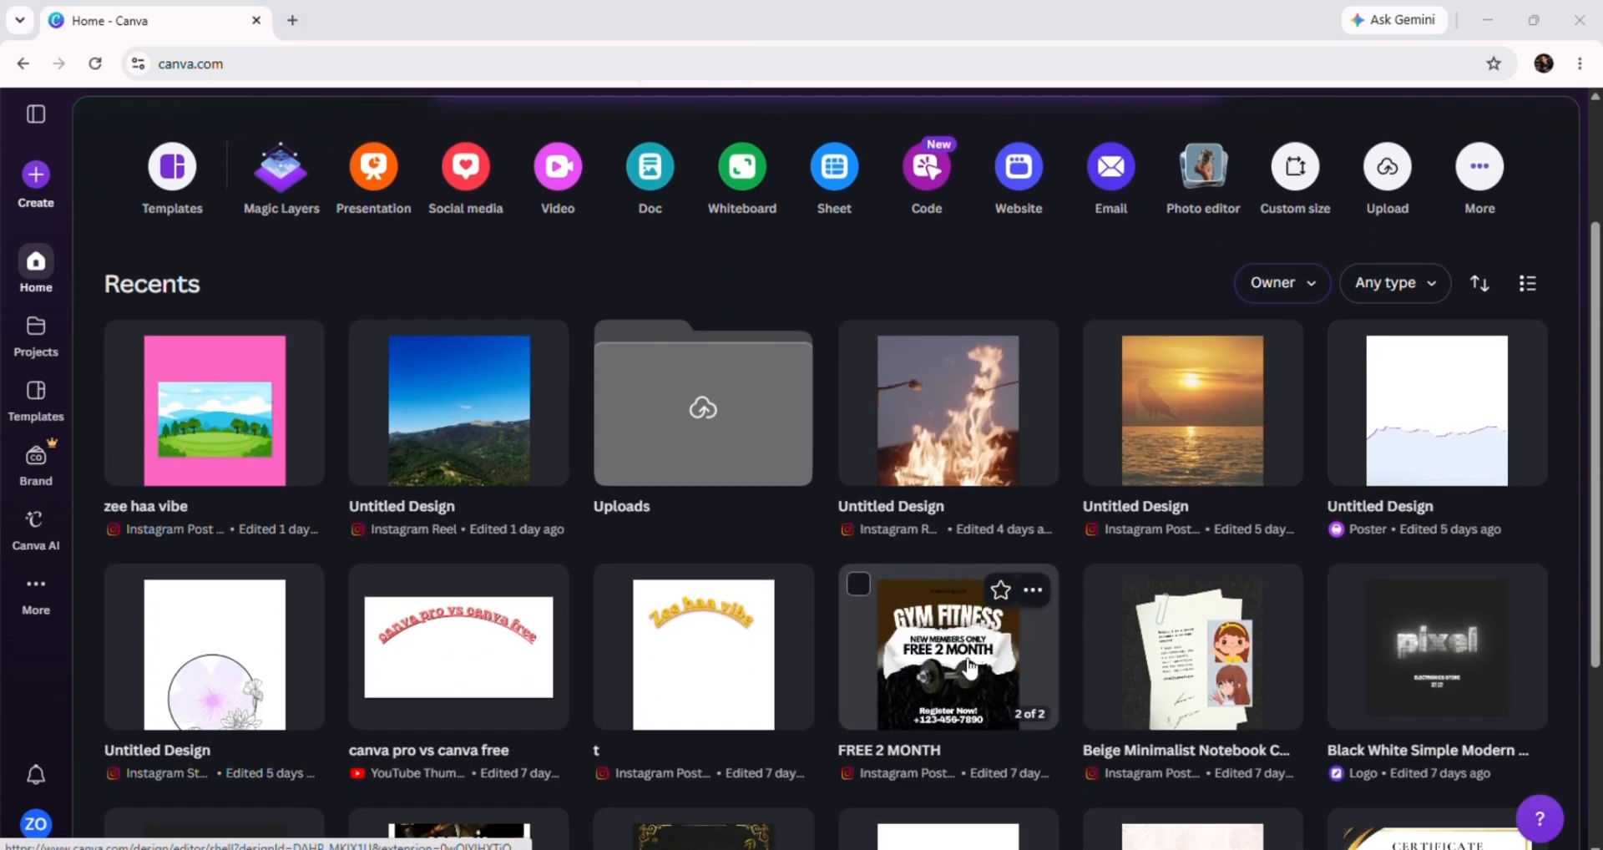
click(967, 666)
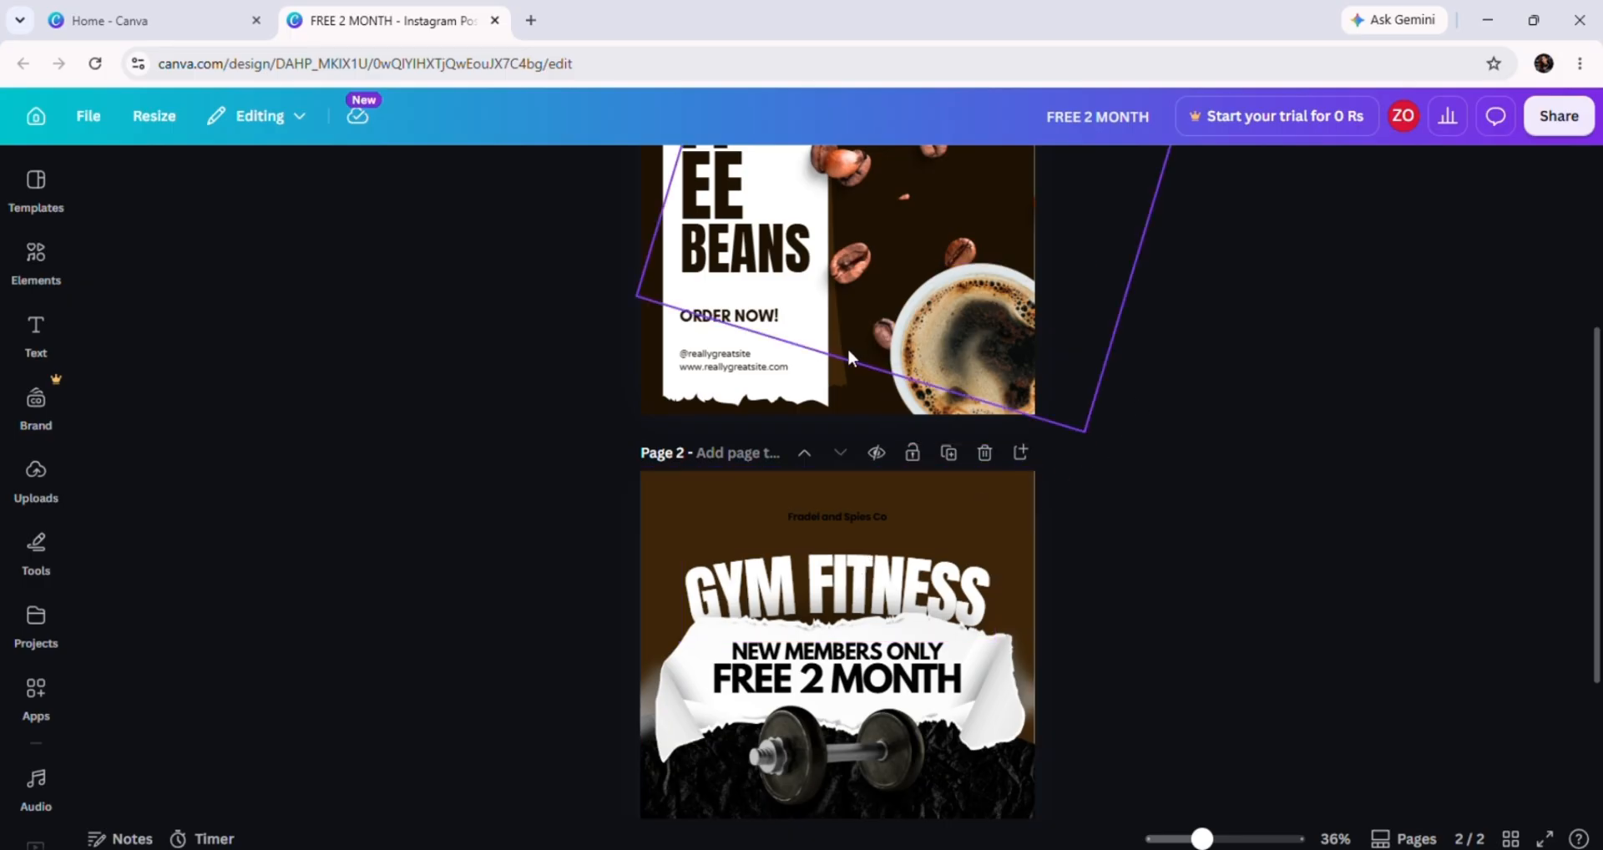
scroll(1032, 501, up, 4)
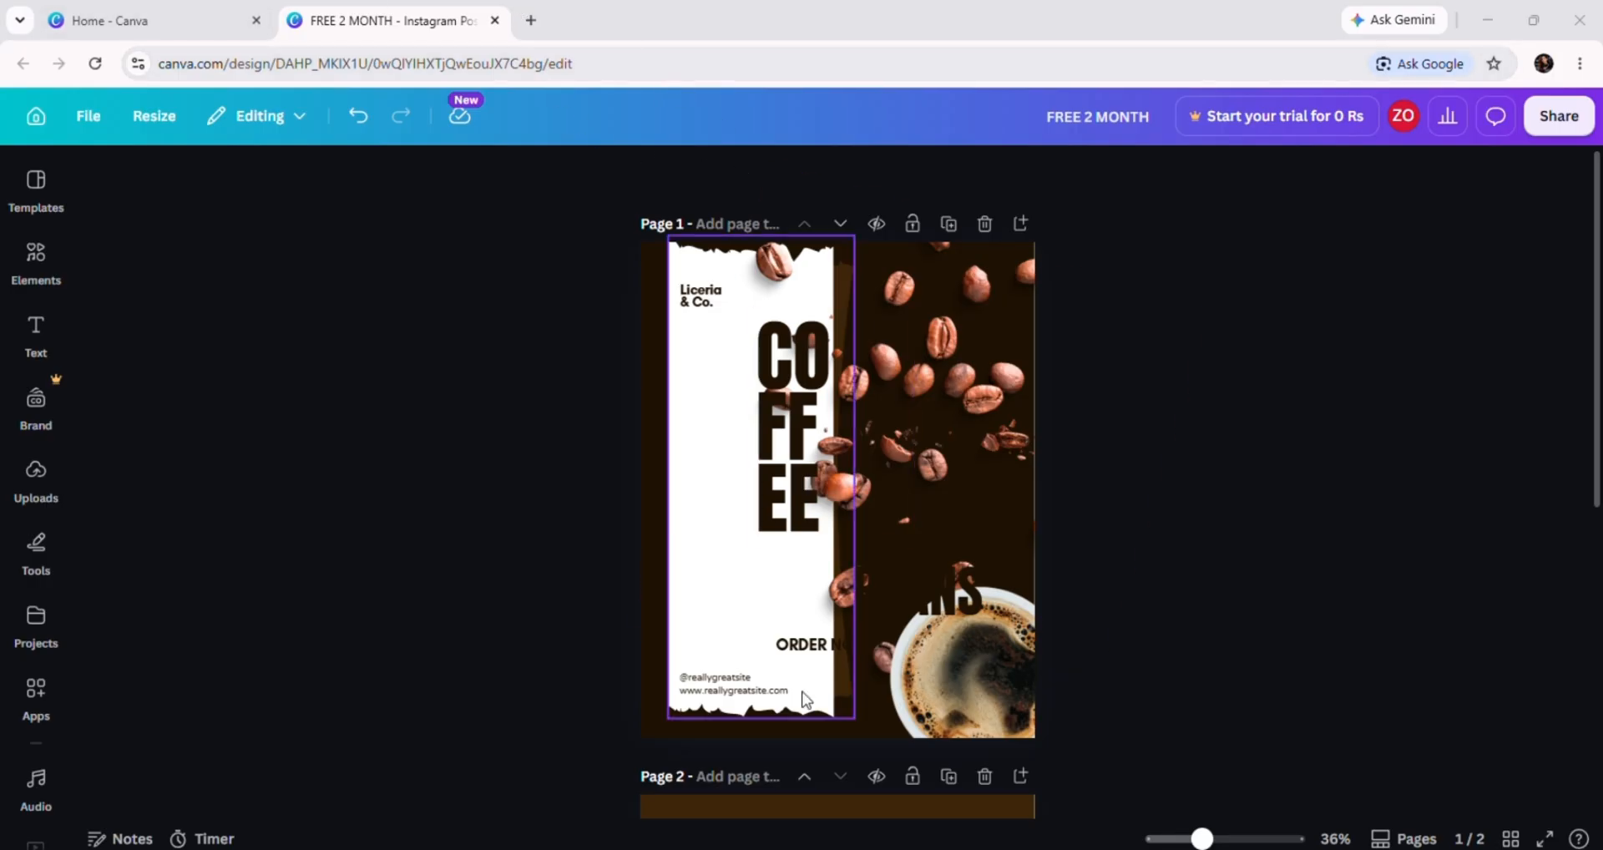
Try the vertical page alignments on the ORDER NOW! text: middle, bottom and top
click(819, 645)
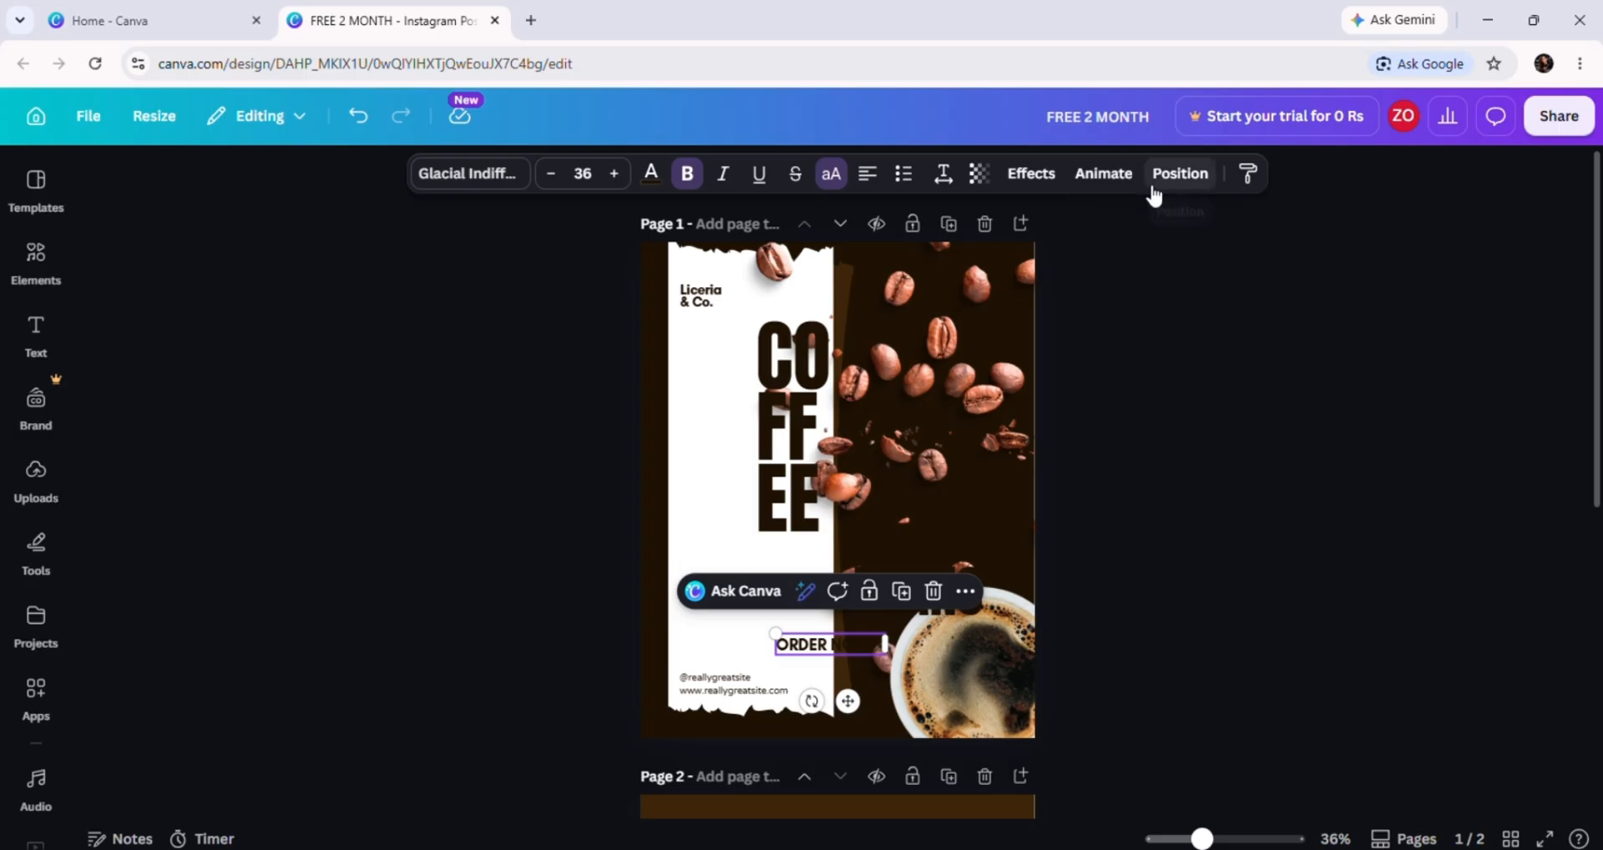
click(1200, 189)
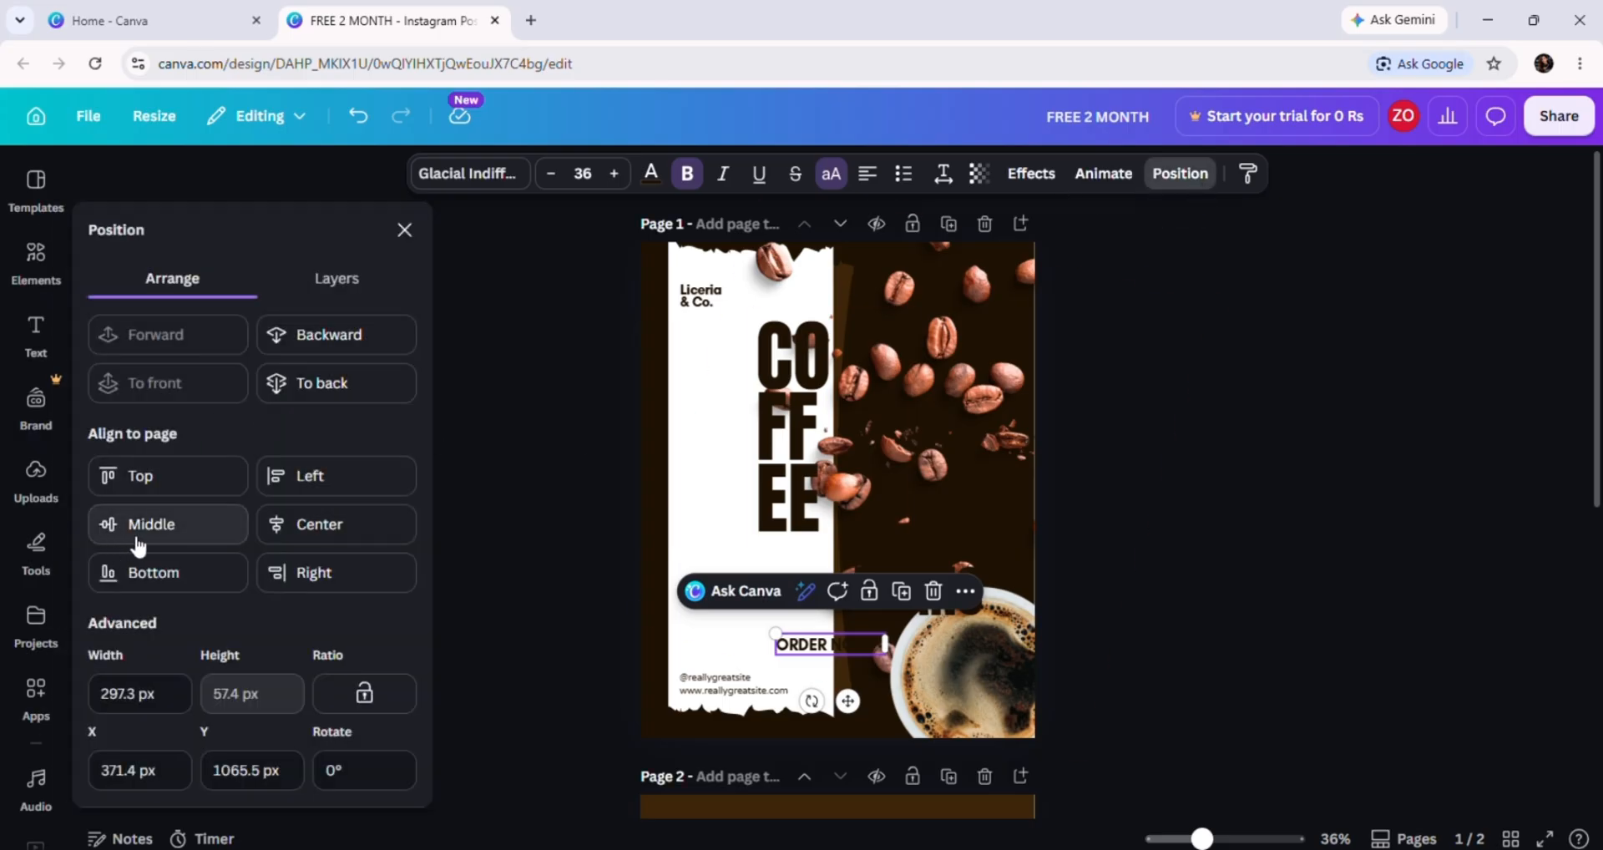
click(137, 531)
click(158, 574)
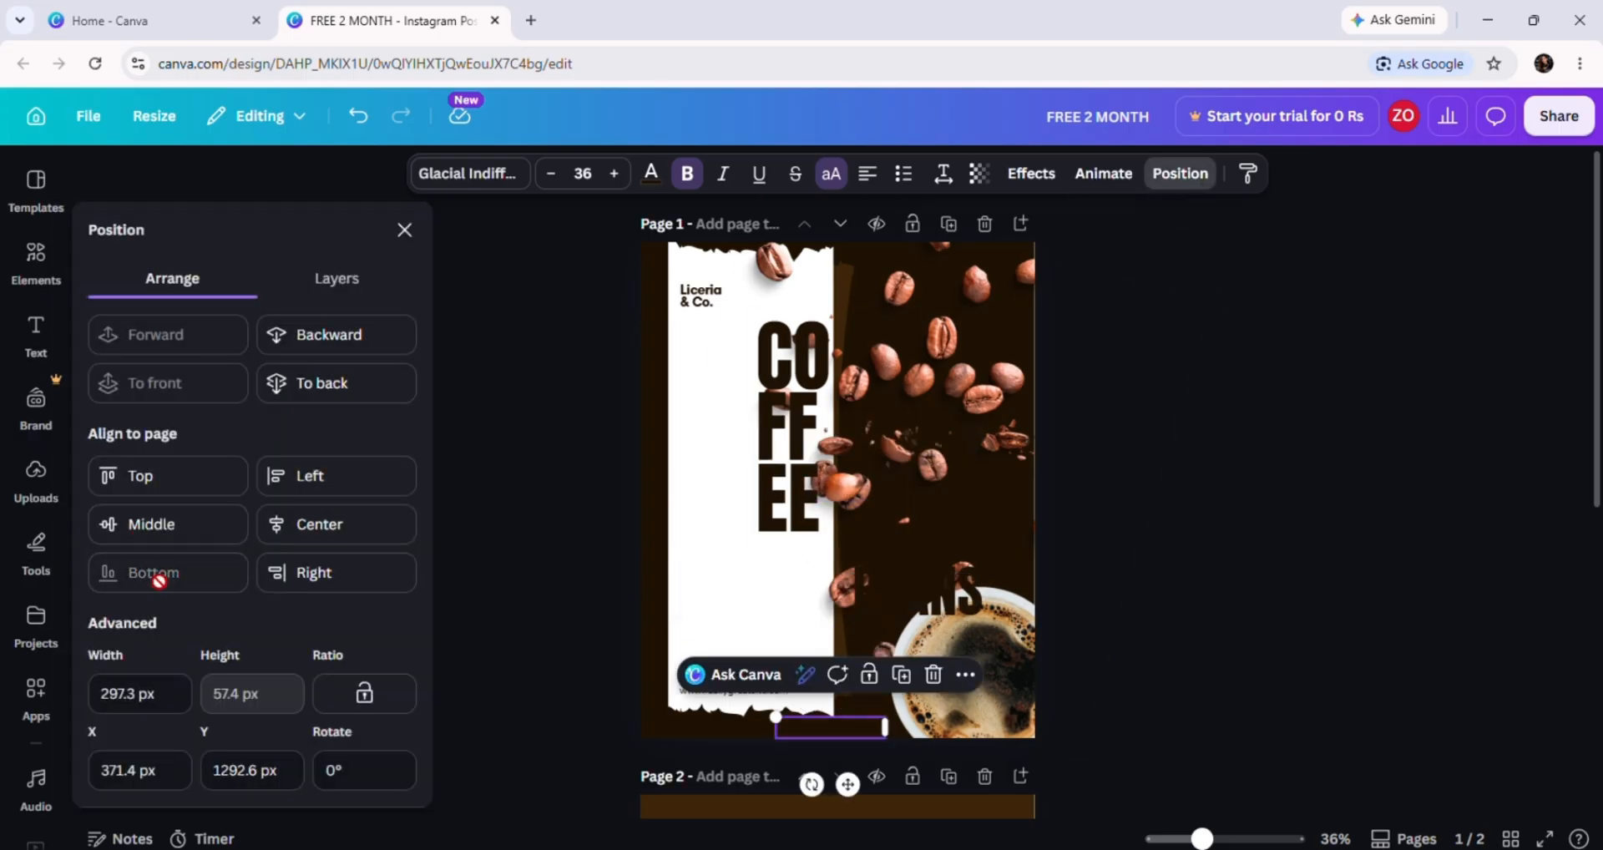
click(184, 480)
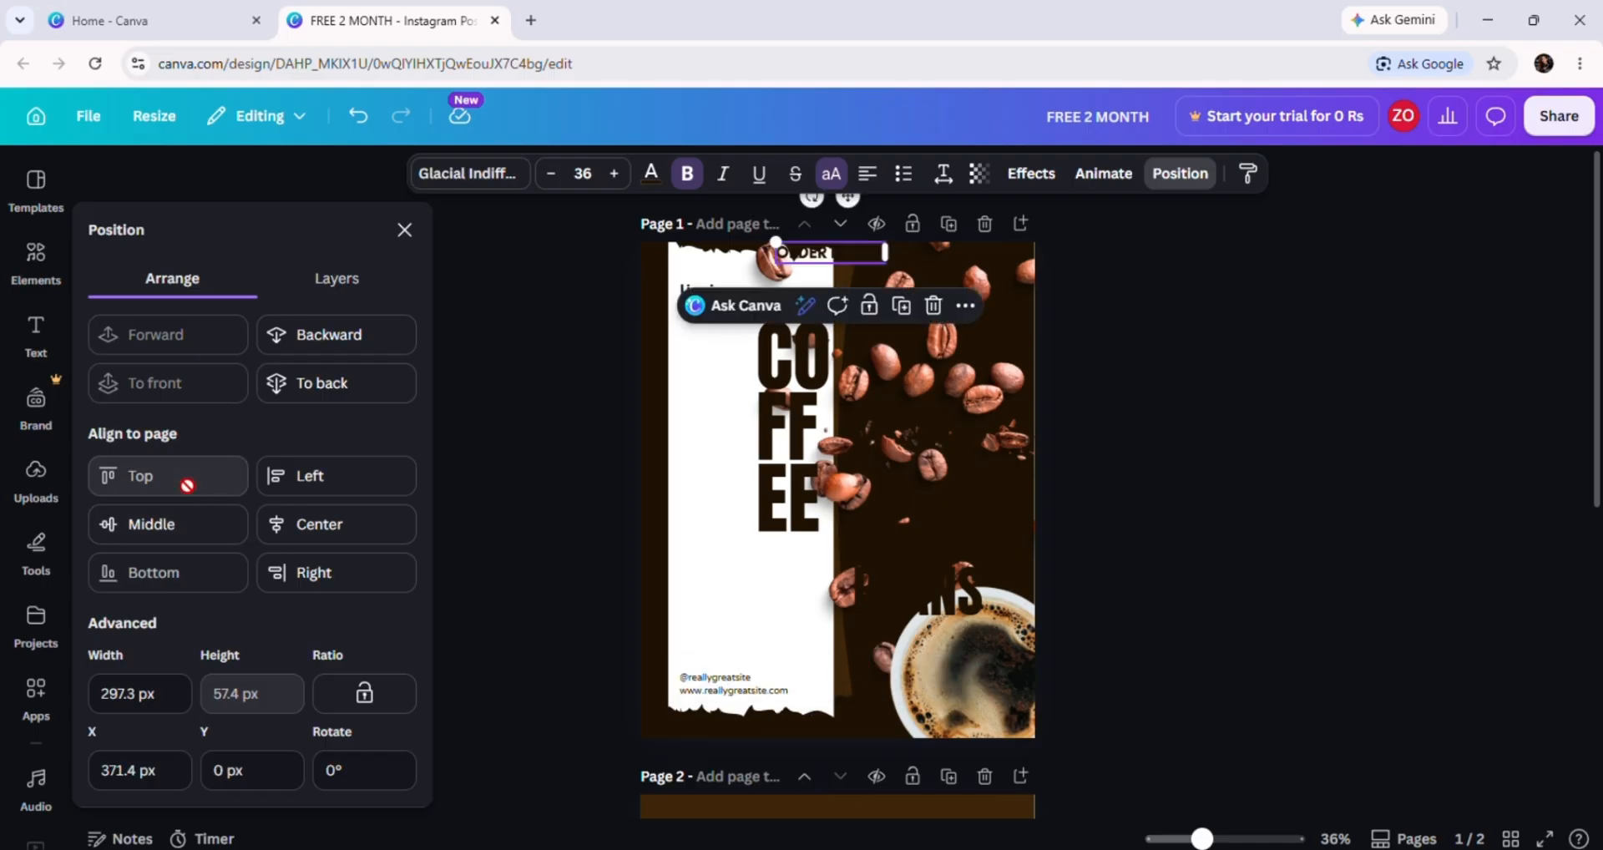
Try center, left, right and bottom page alignments on the ORDER NOW! text, ending at the left edge and vertical middle
click(279, 523)
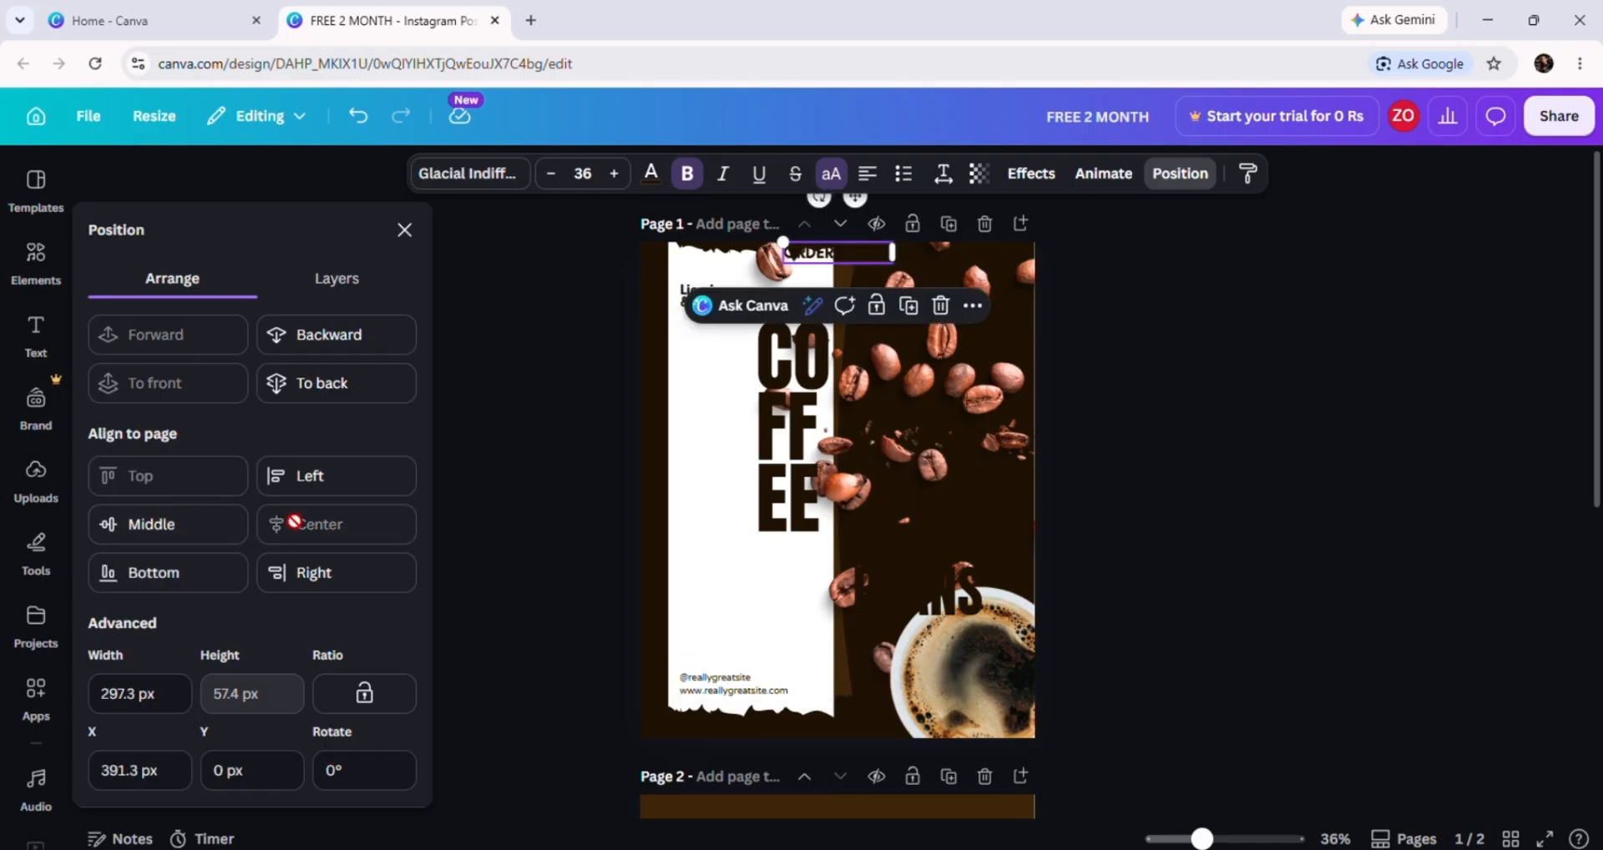
click(322, 478)
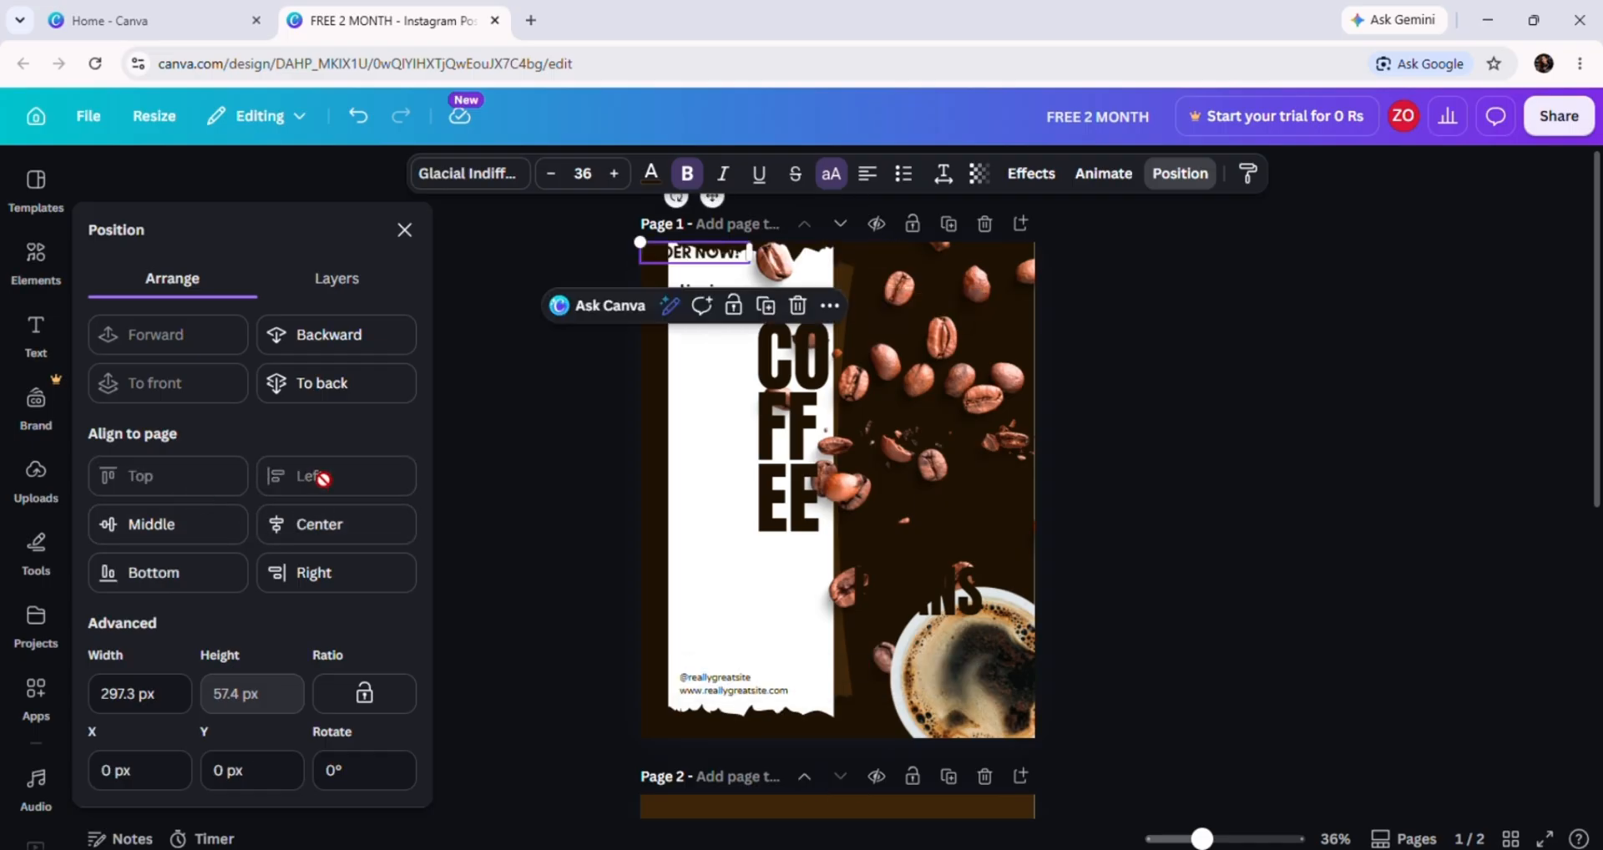
click(345, 559)
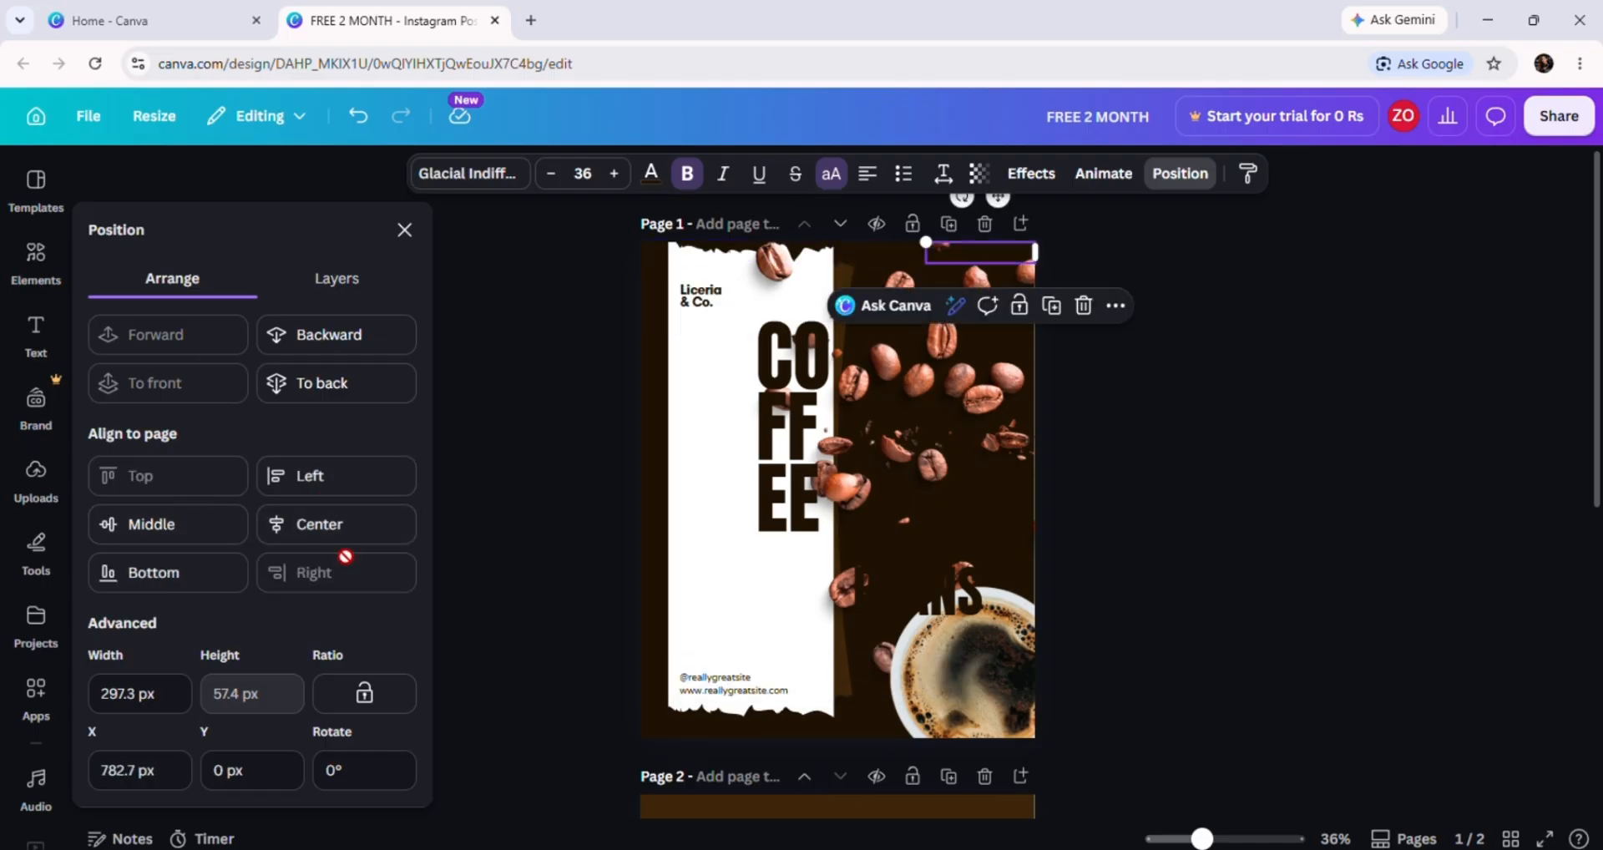
click(199, 575)
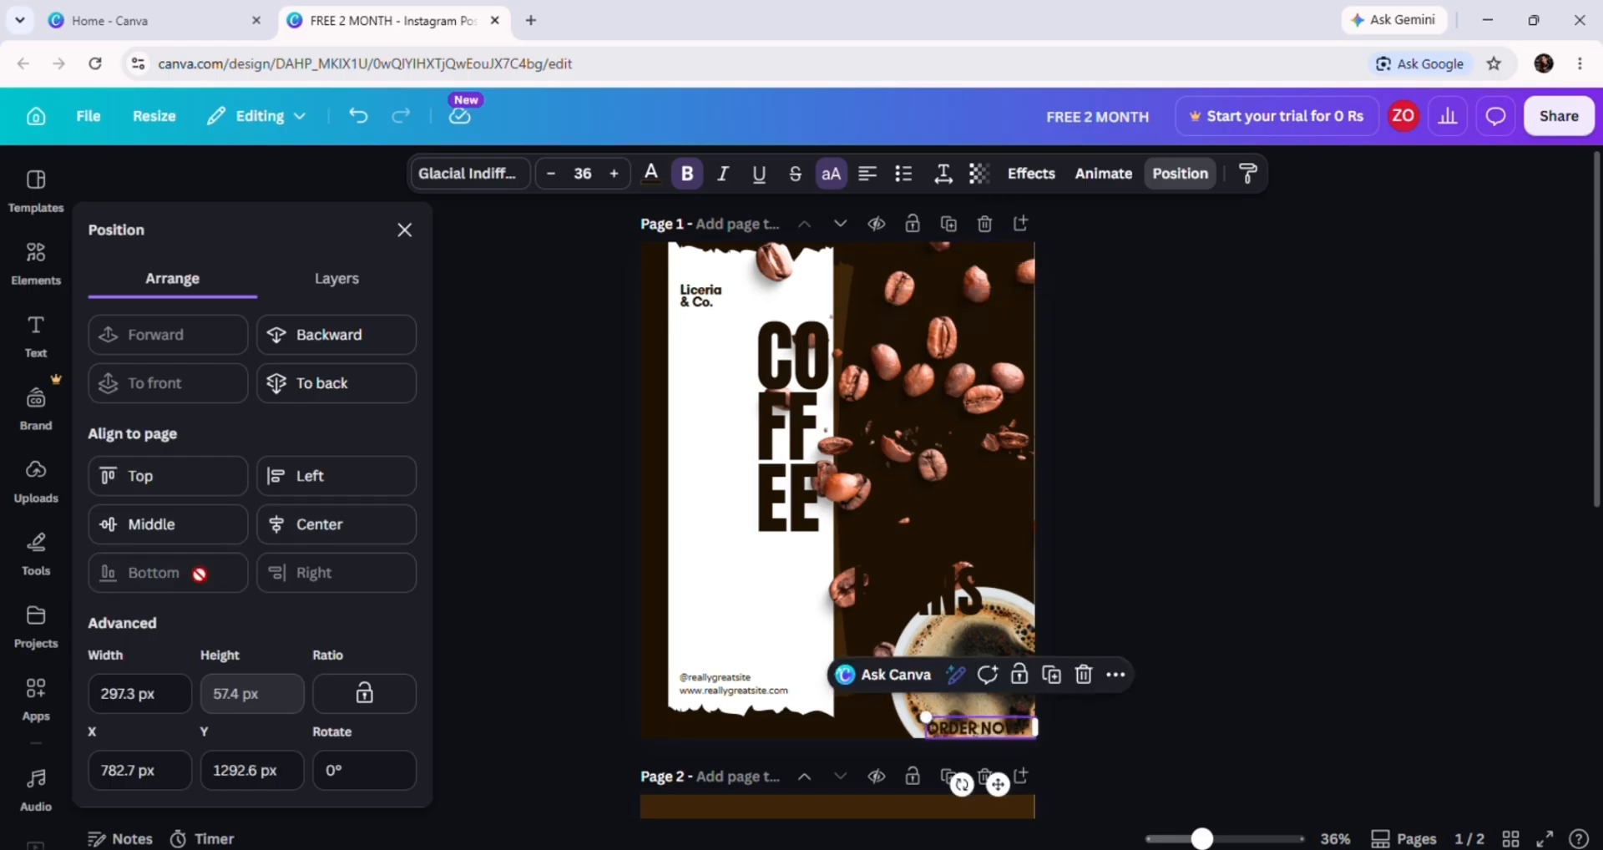
click(346, 487)
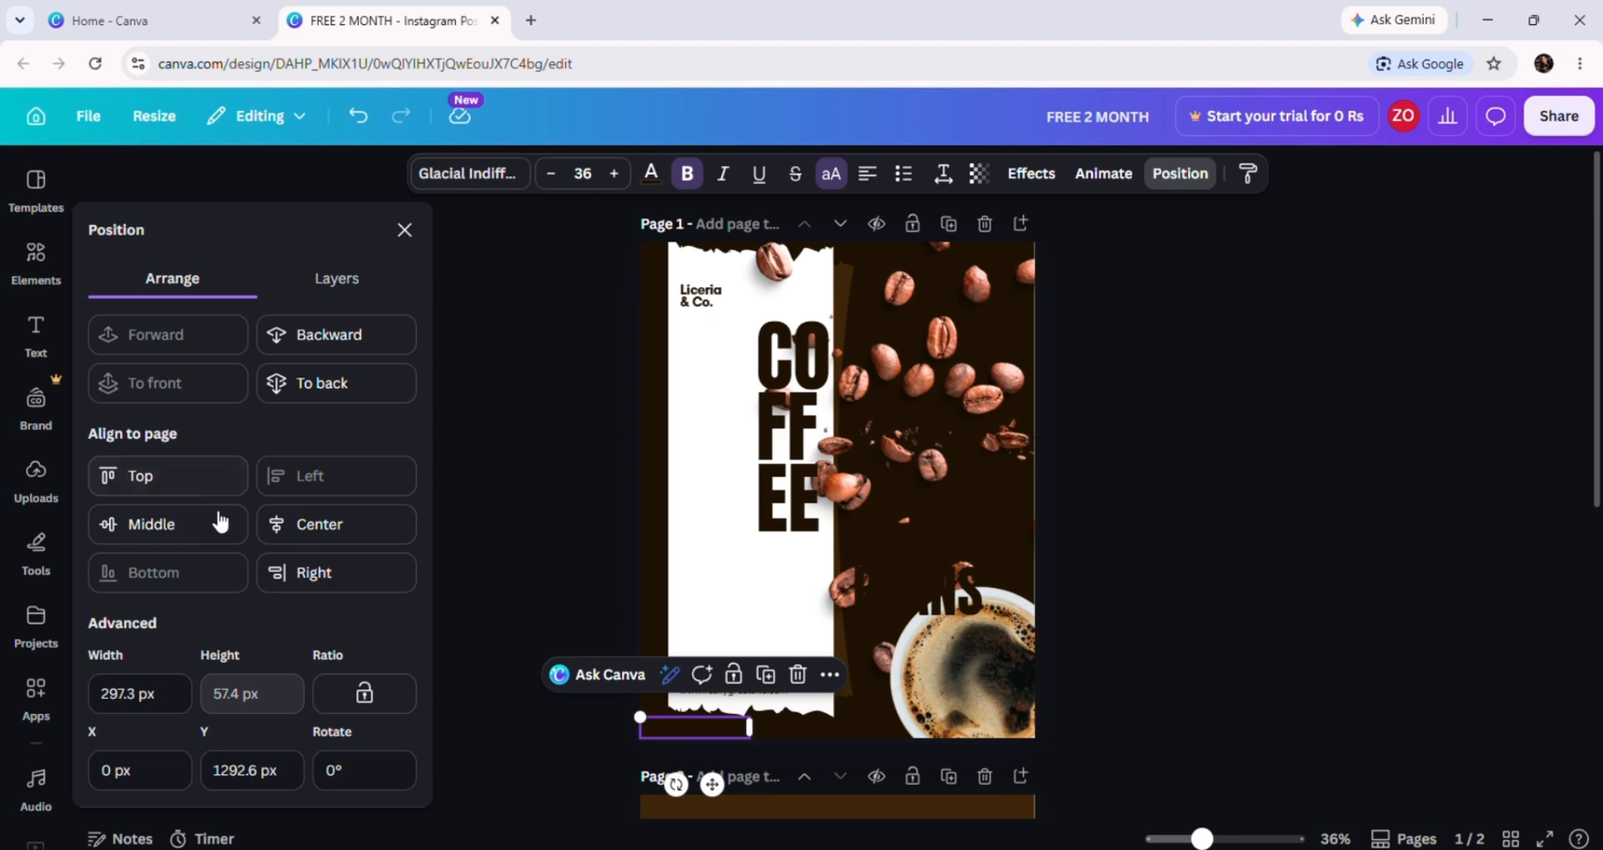
click(213, 526)
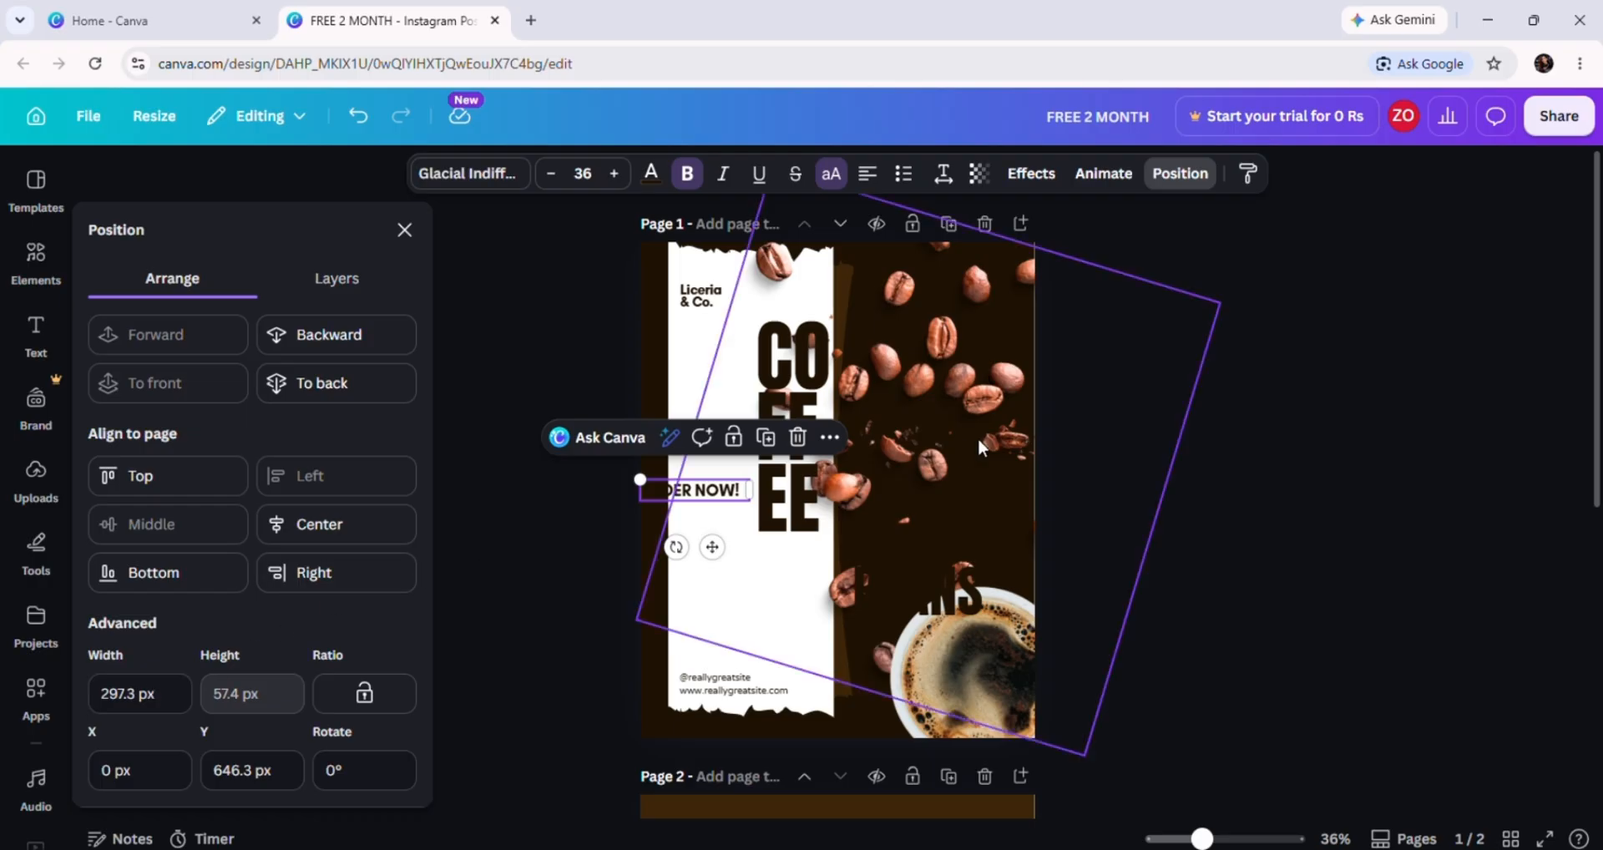
Move the ORDER NOW! text onto the dark area above the coffee cup, at about X 748 px, Y 745 px, and color it white
drag(713, 547, 746, 712)
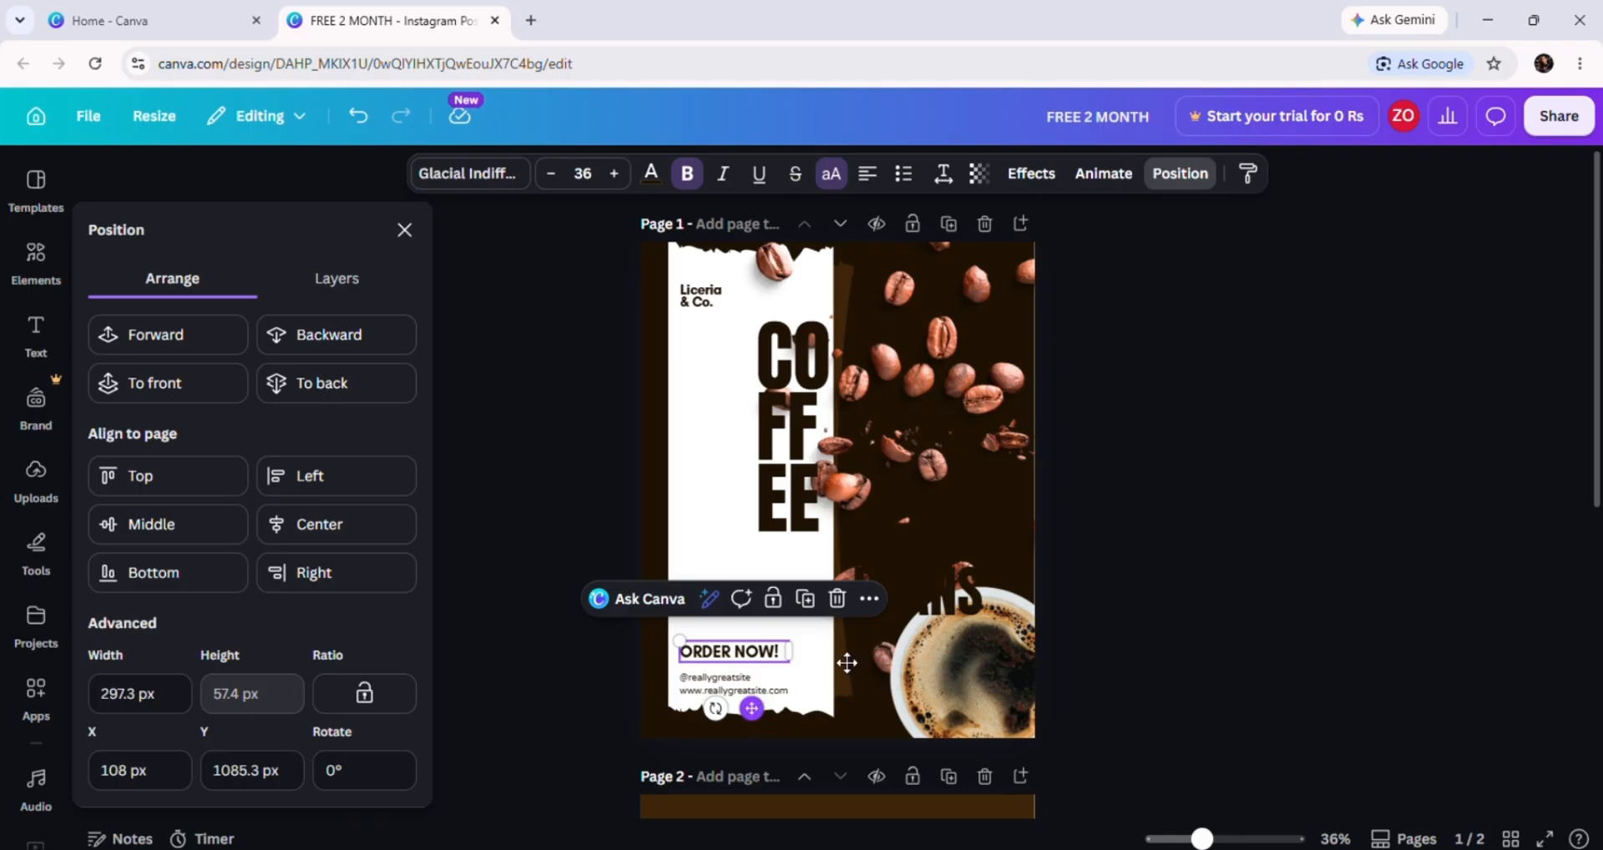
drag(754, 711, 989, 587)
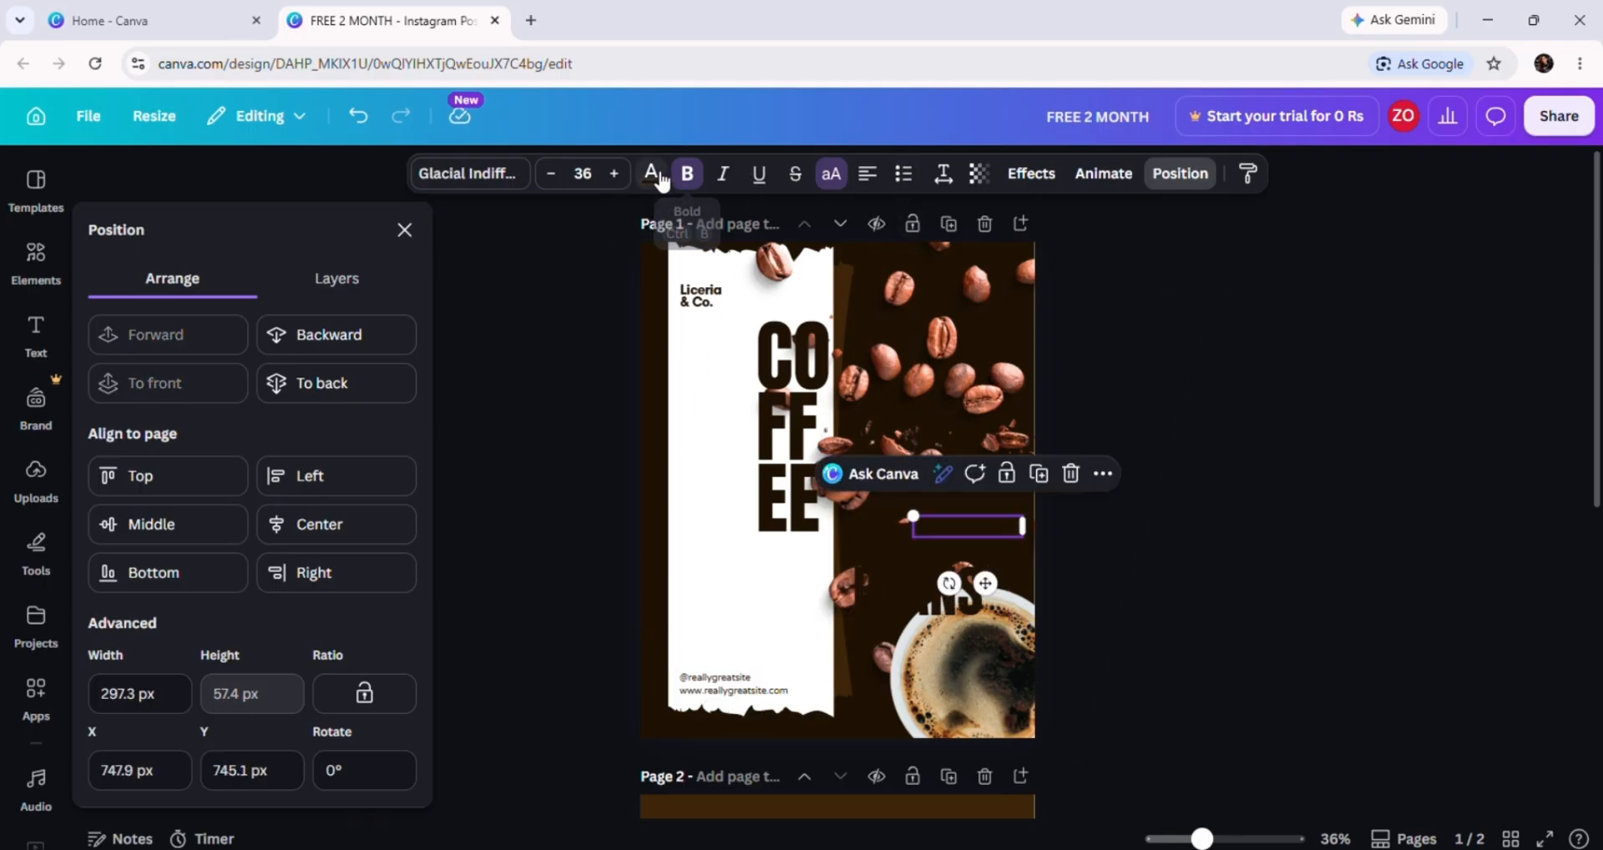
double_click(973, 527)
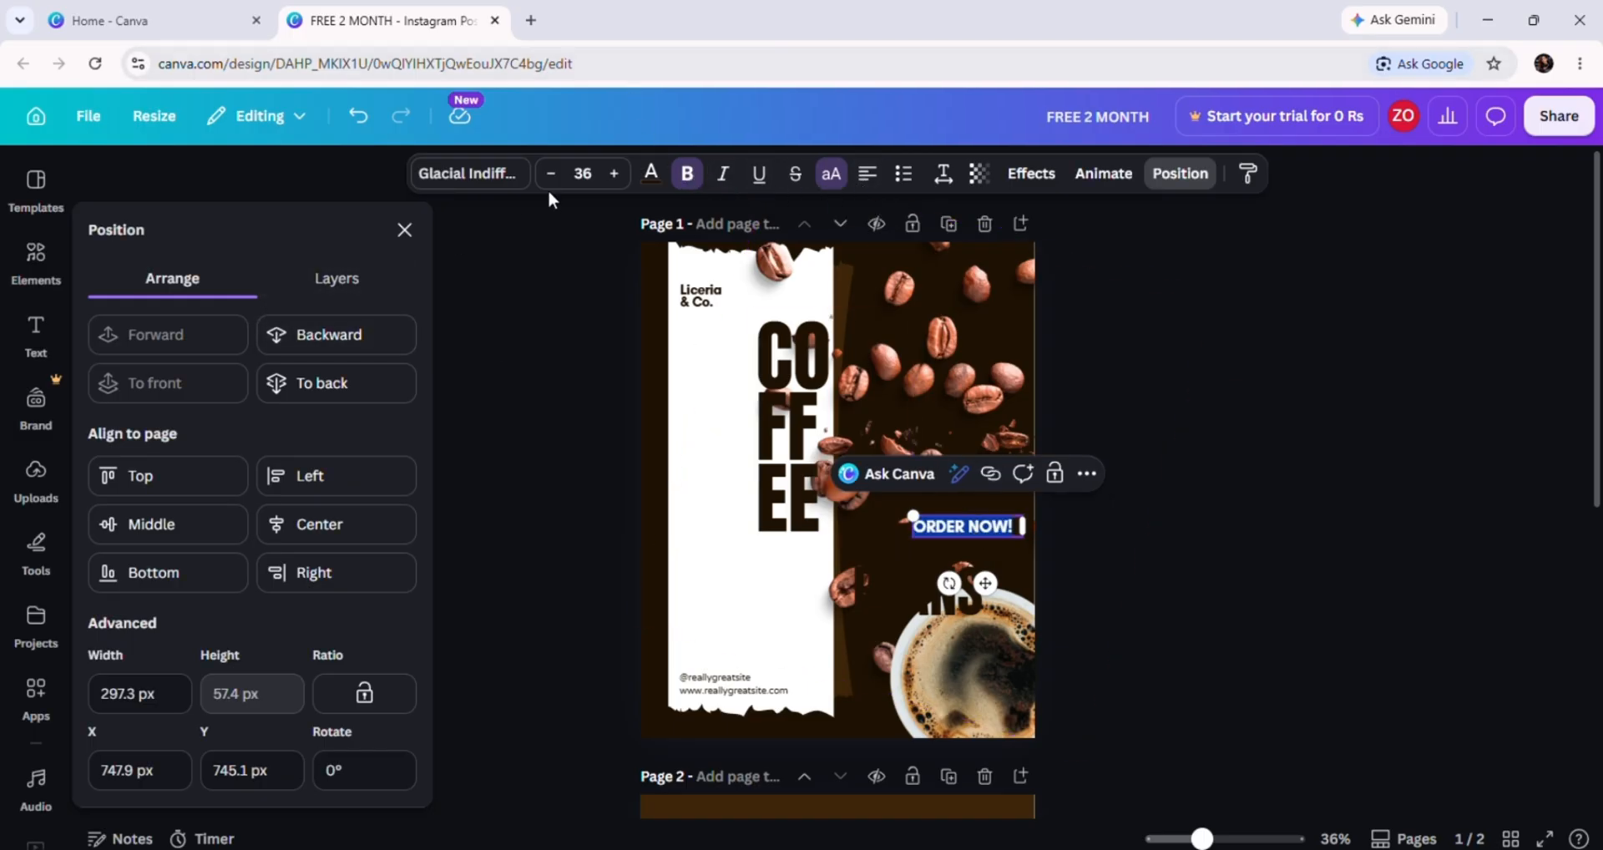
click(651, 173)
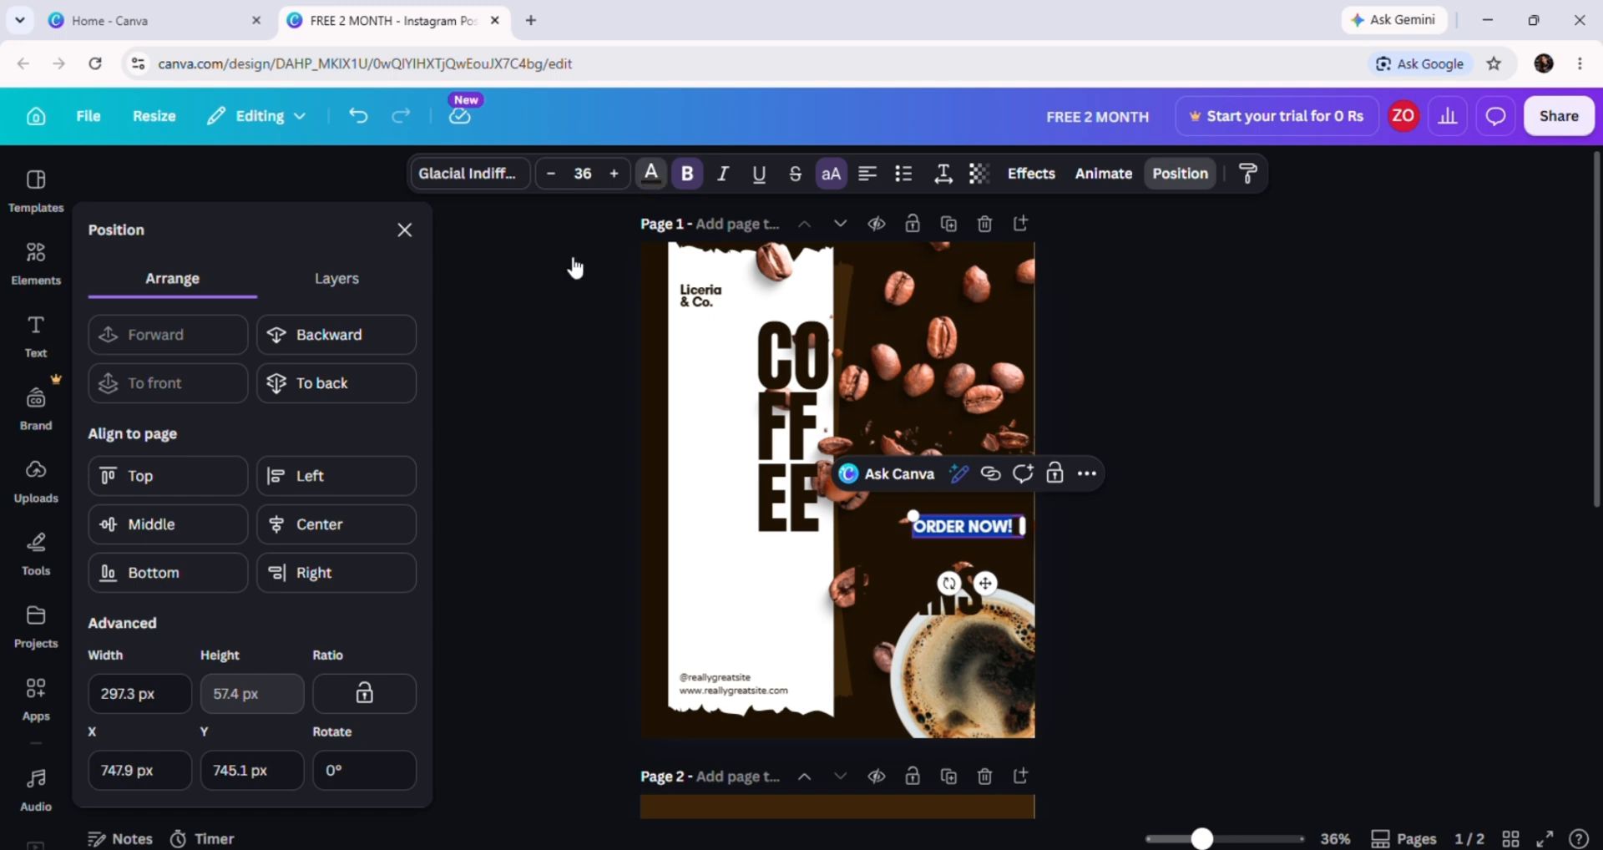
click(200, 378)
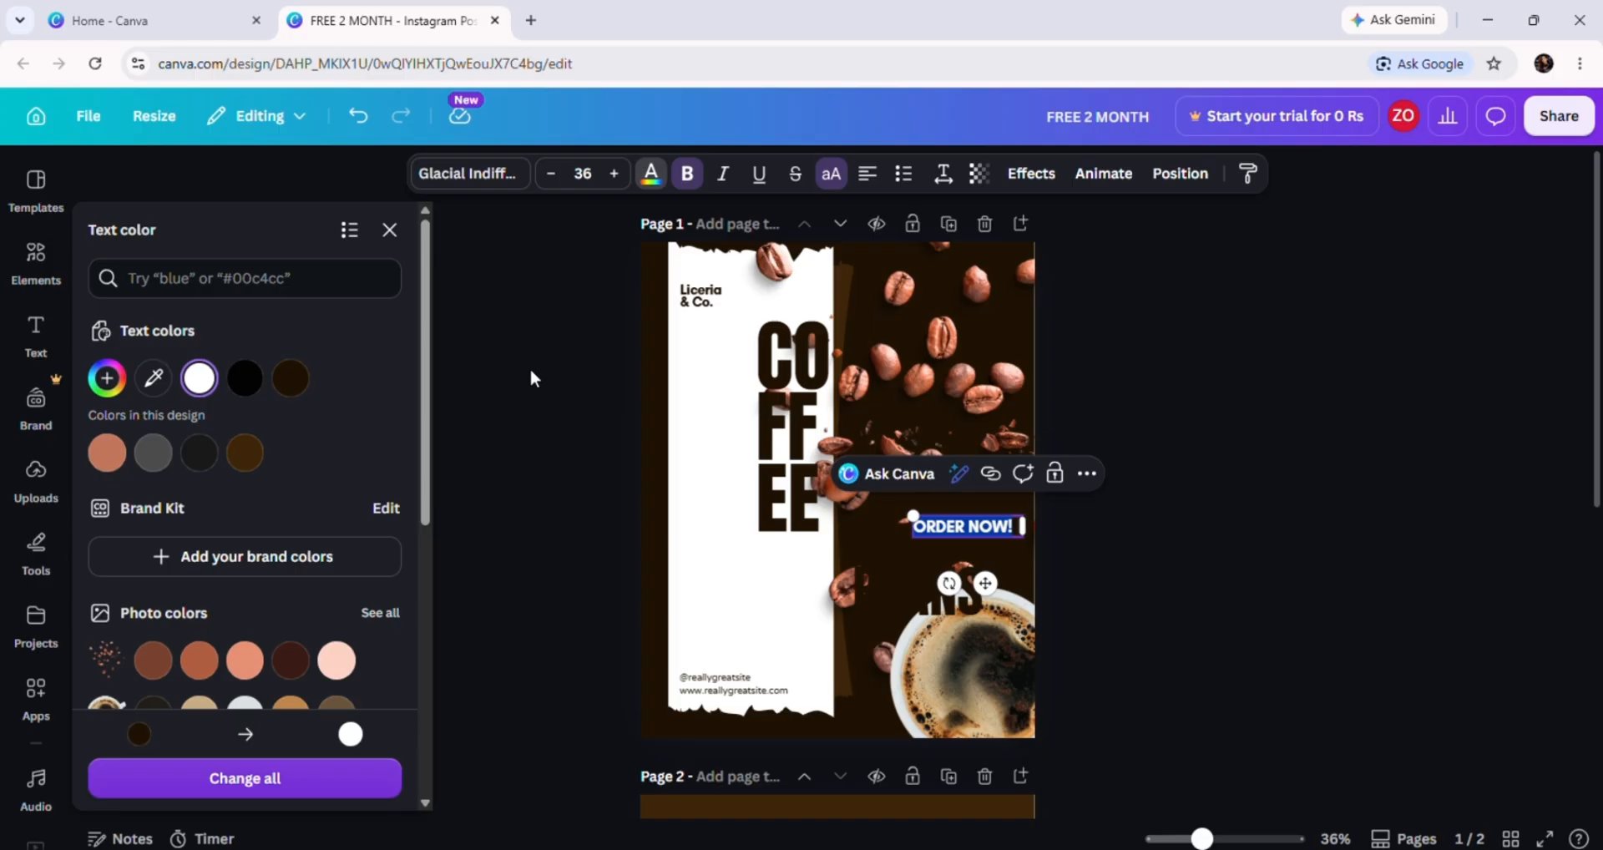
click(1147, 612)
click(1136, 552)
Send the ORDER NOW! text backward in the layer order, behind the coffee beans graphic
click(983, 526)
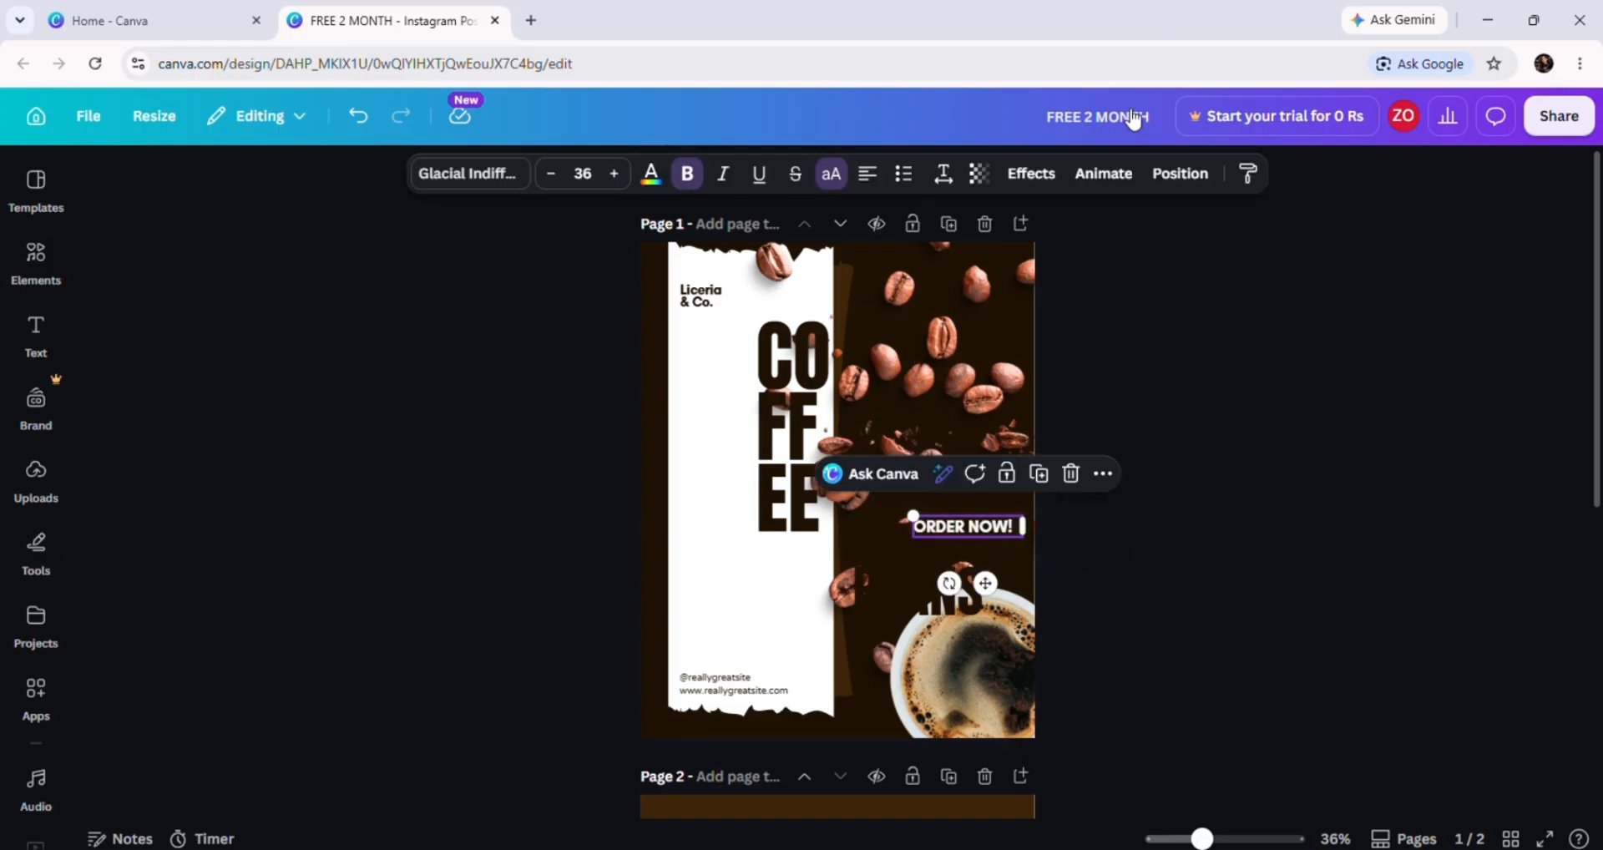
click(1180, 173)
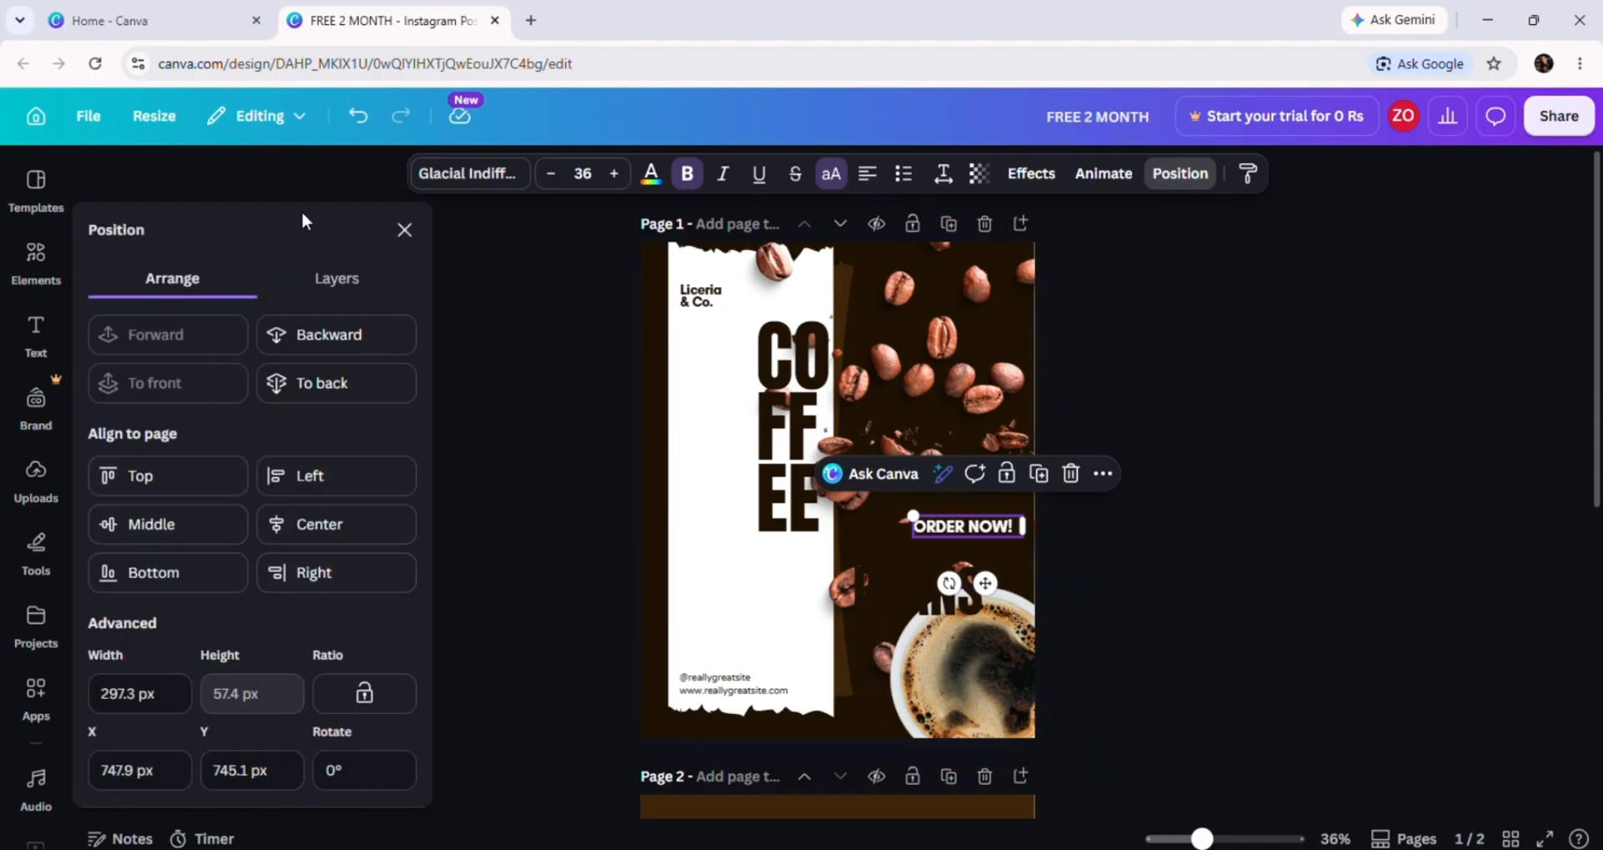
click(344, 278)
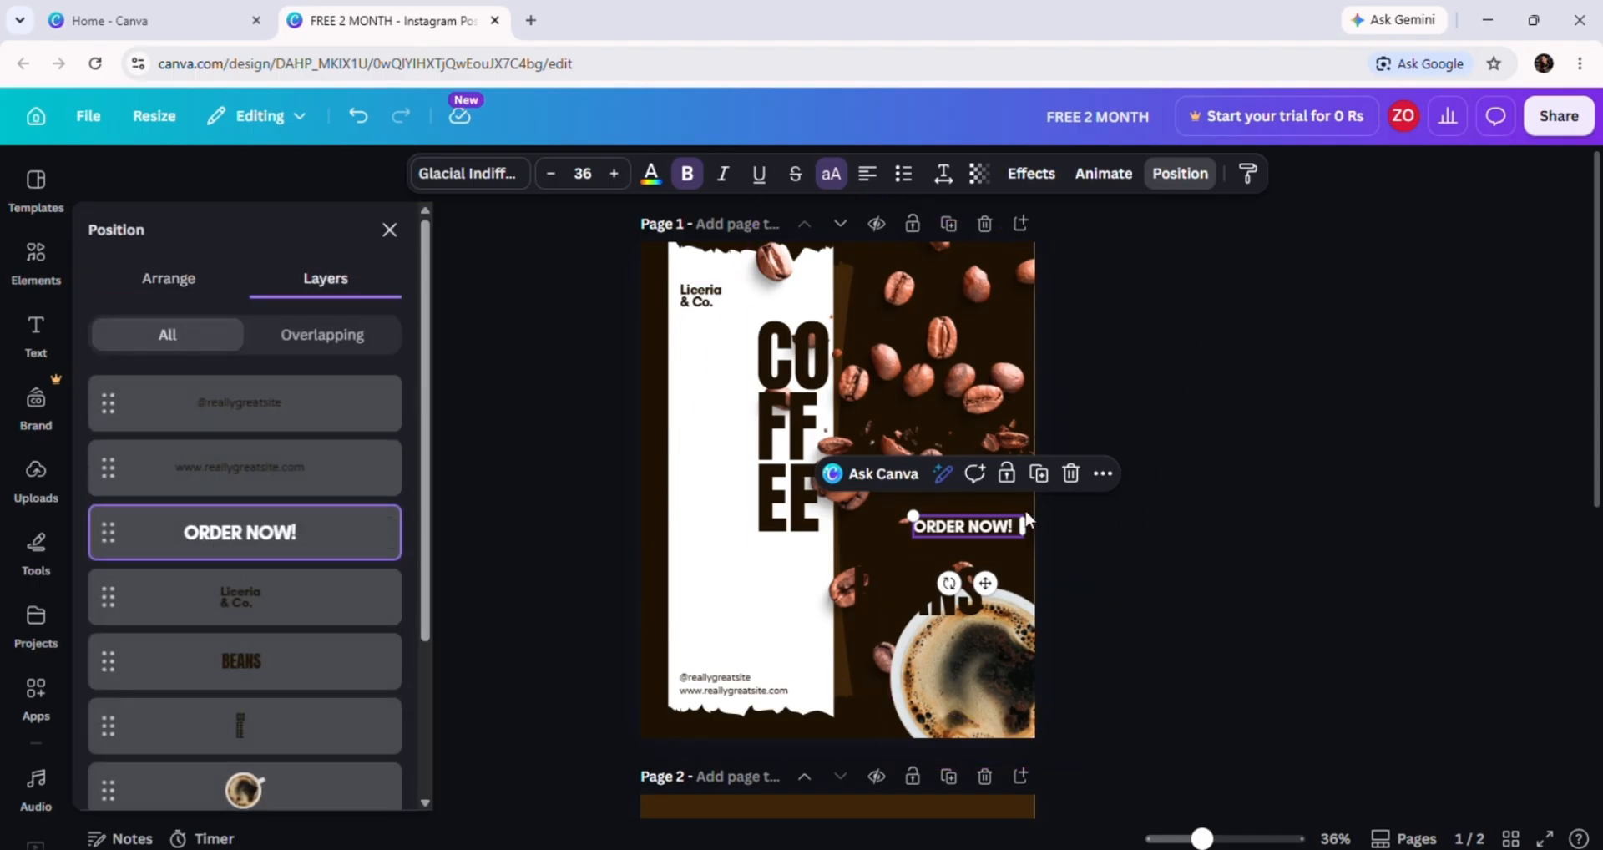
right_click(982, 527)
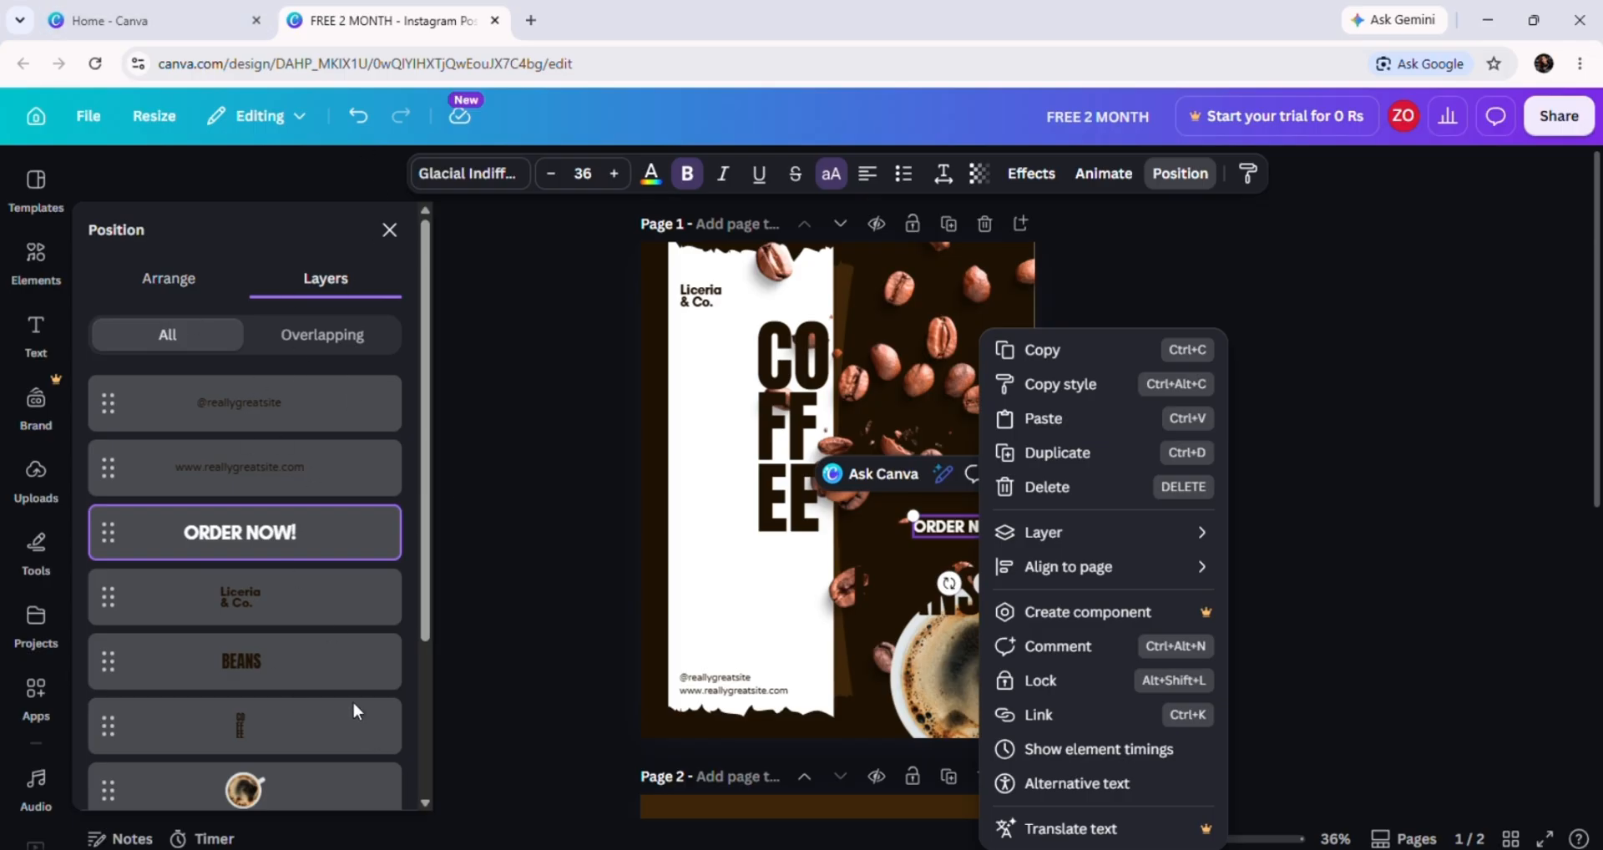
mouse_move(1120, 538)
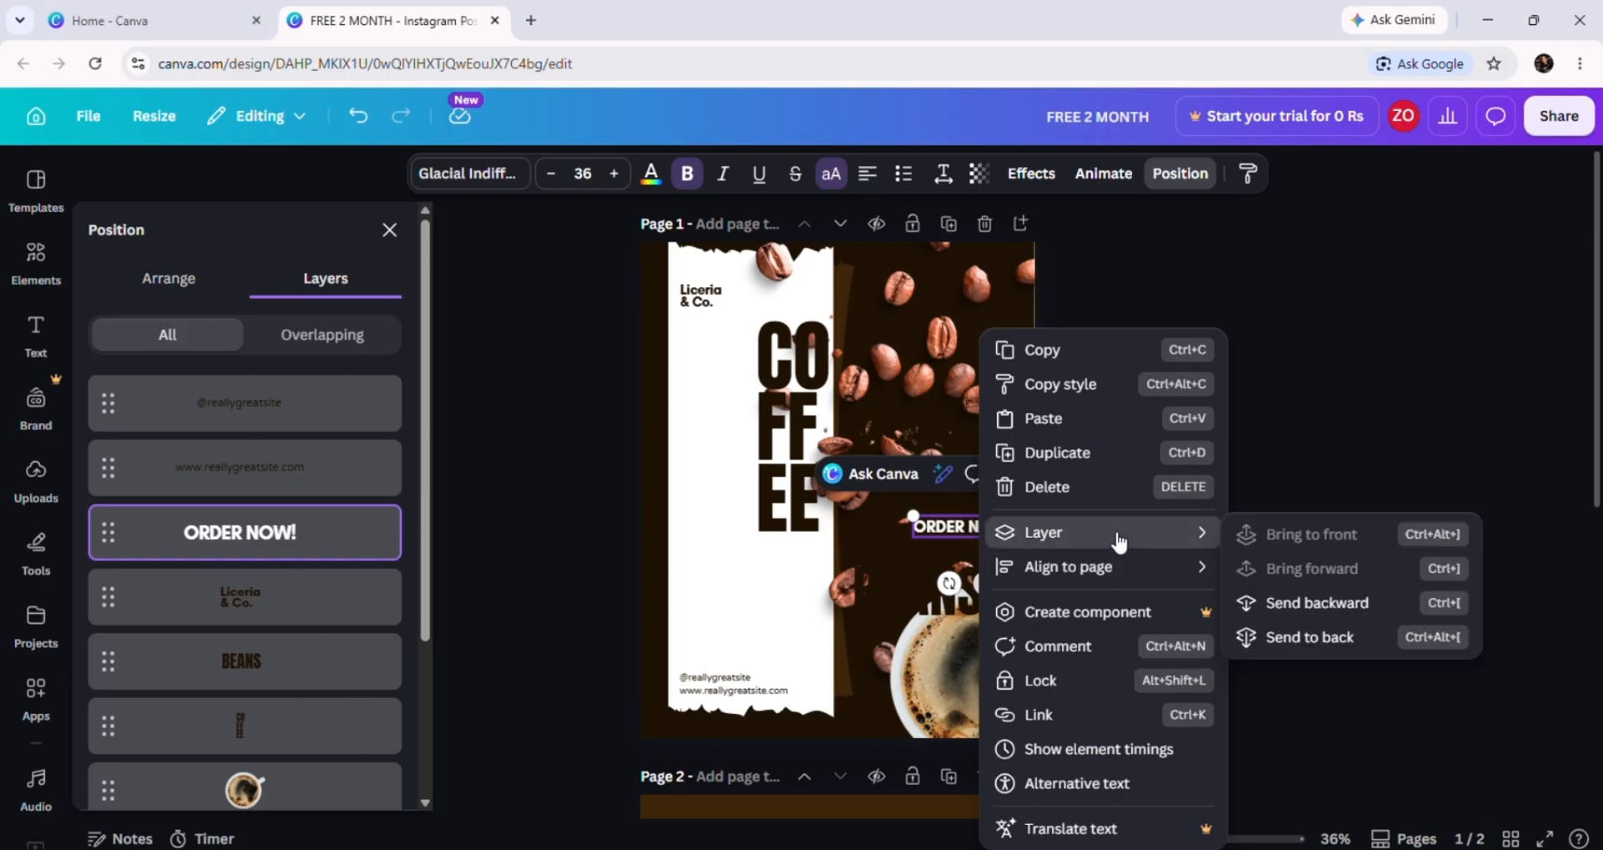
click(1378, 618)
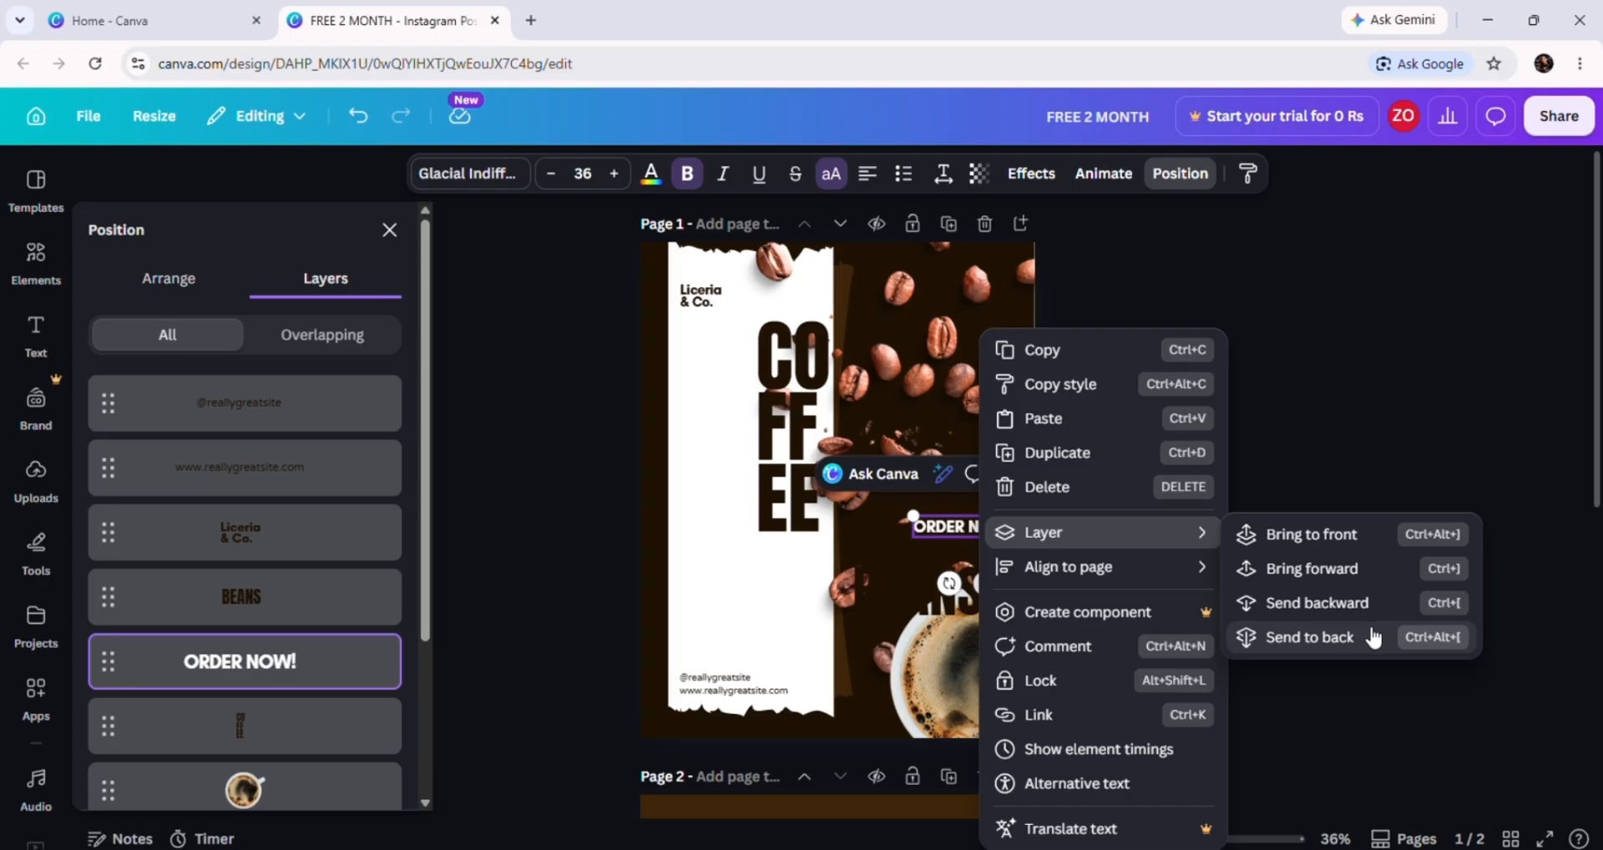
click(1374, 637)
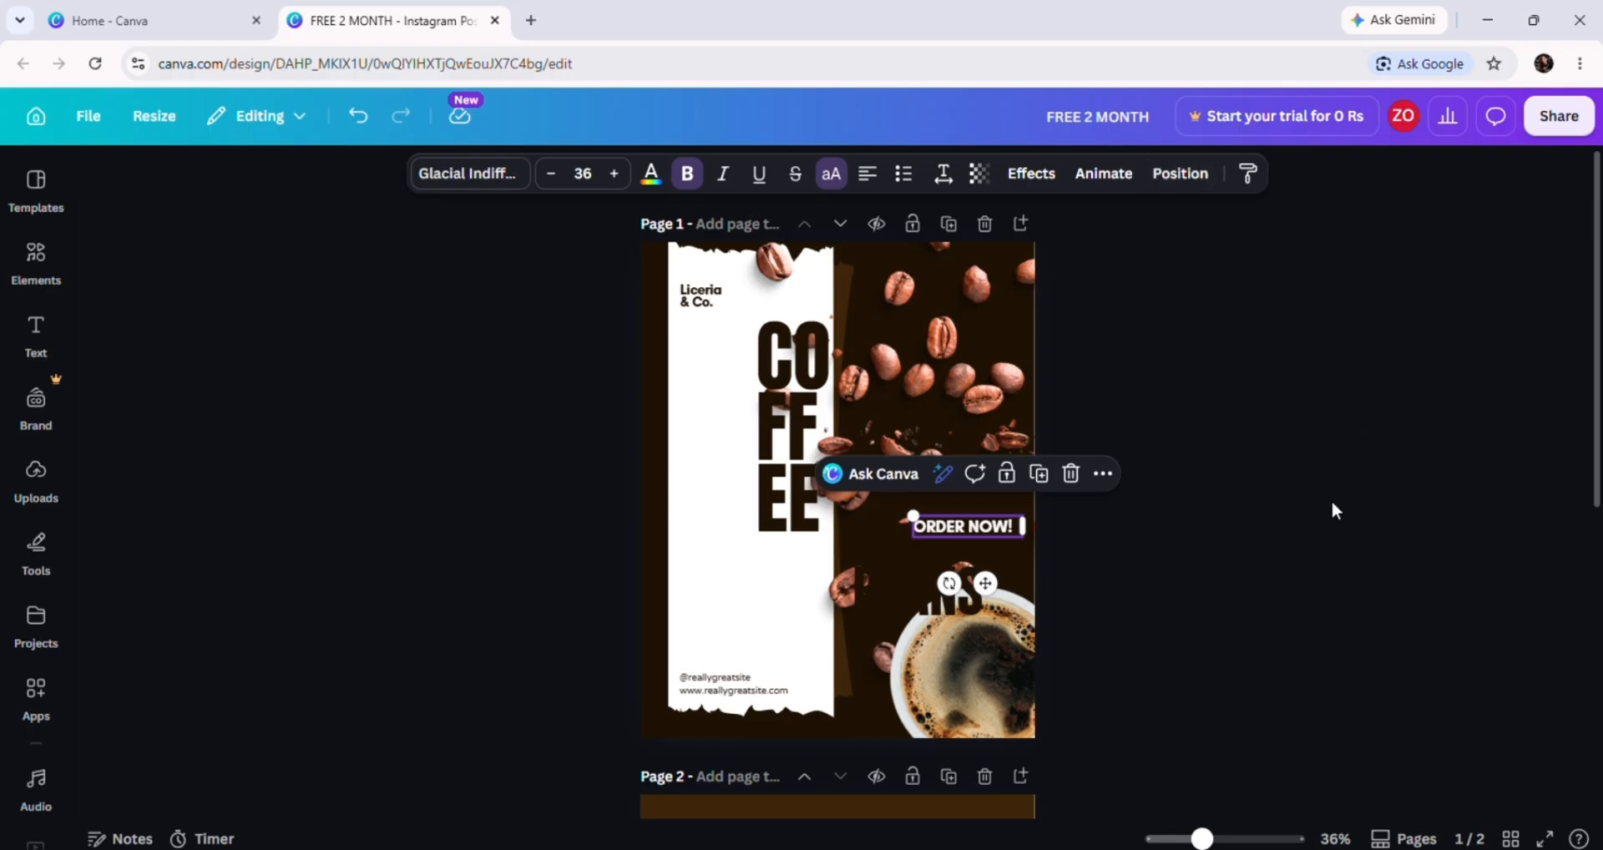
click(1297, 565)
click(985, 528)
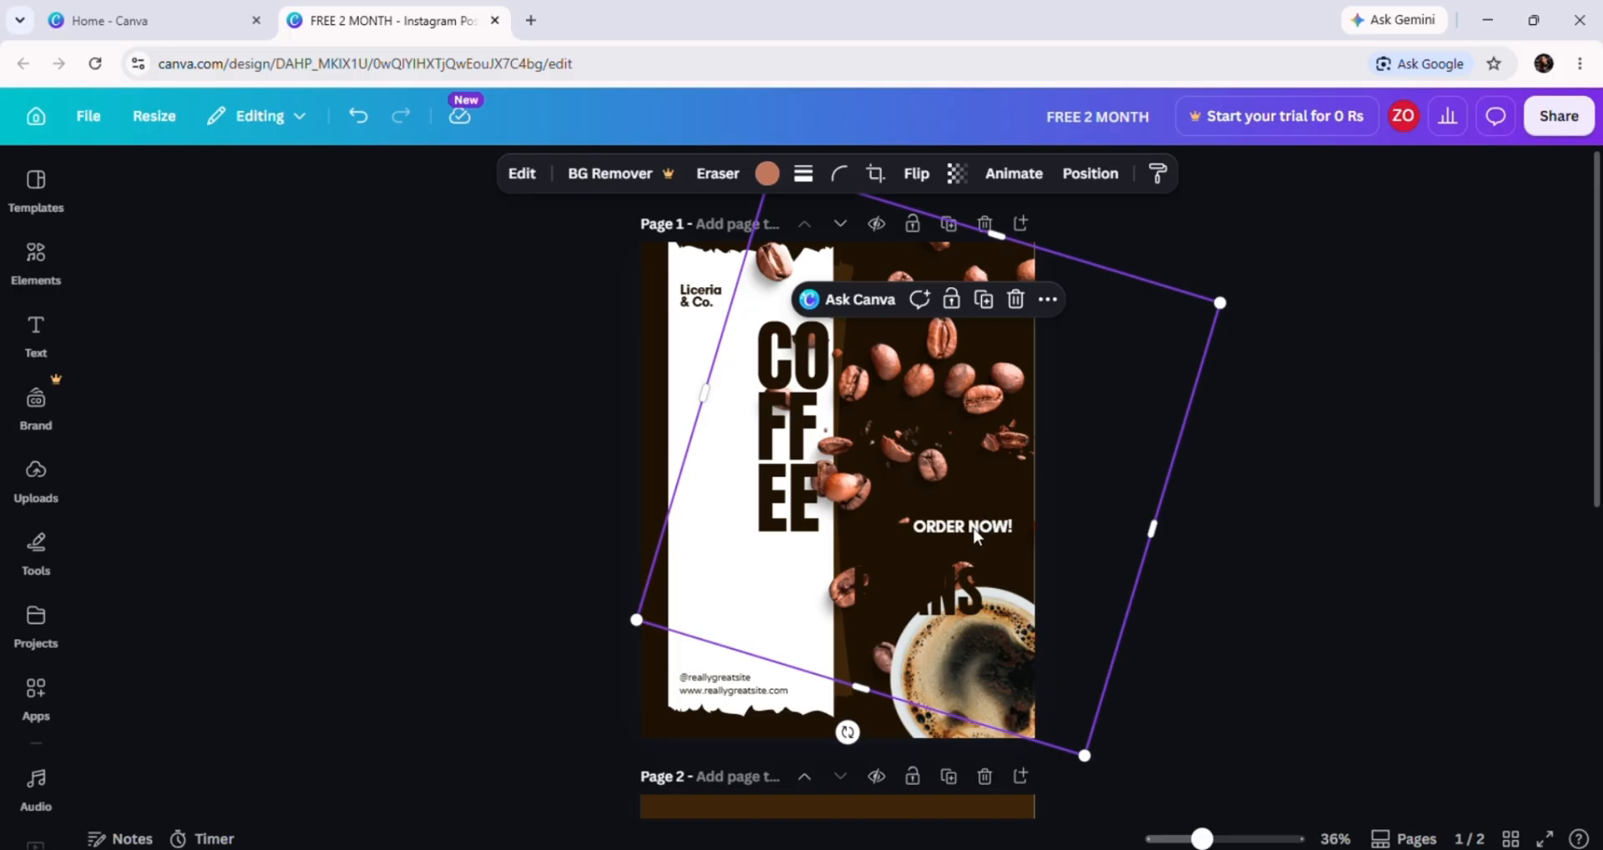
key(Escape)
click(973, 530)
right_click(974, 530)
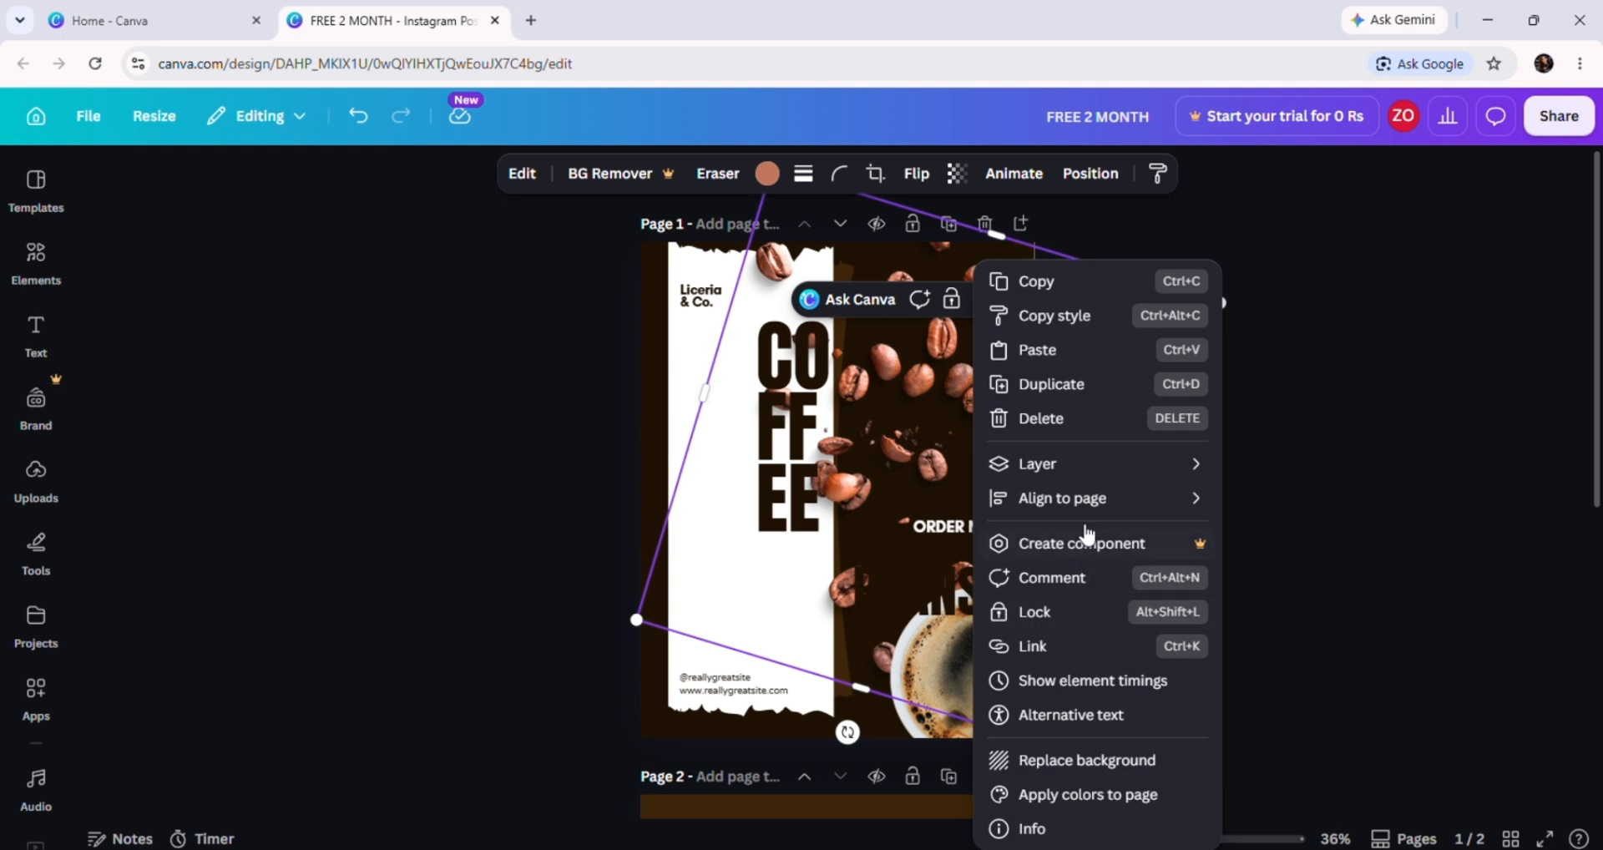
mouse_move(1111, 503)
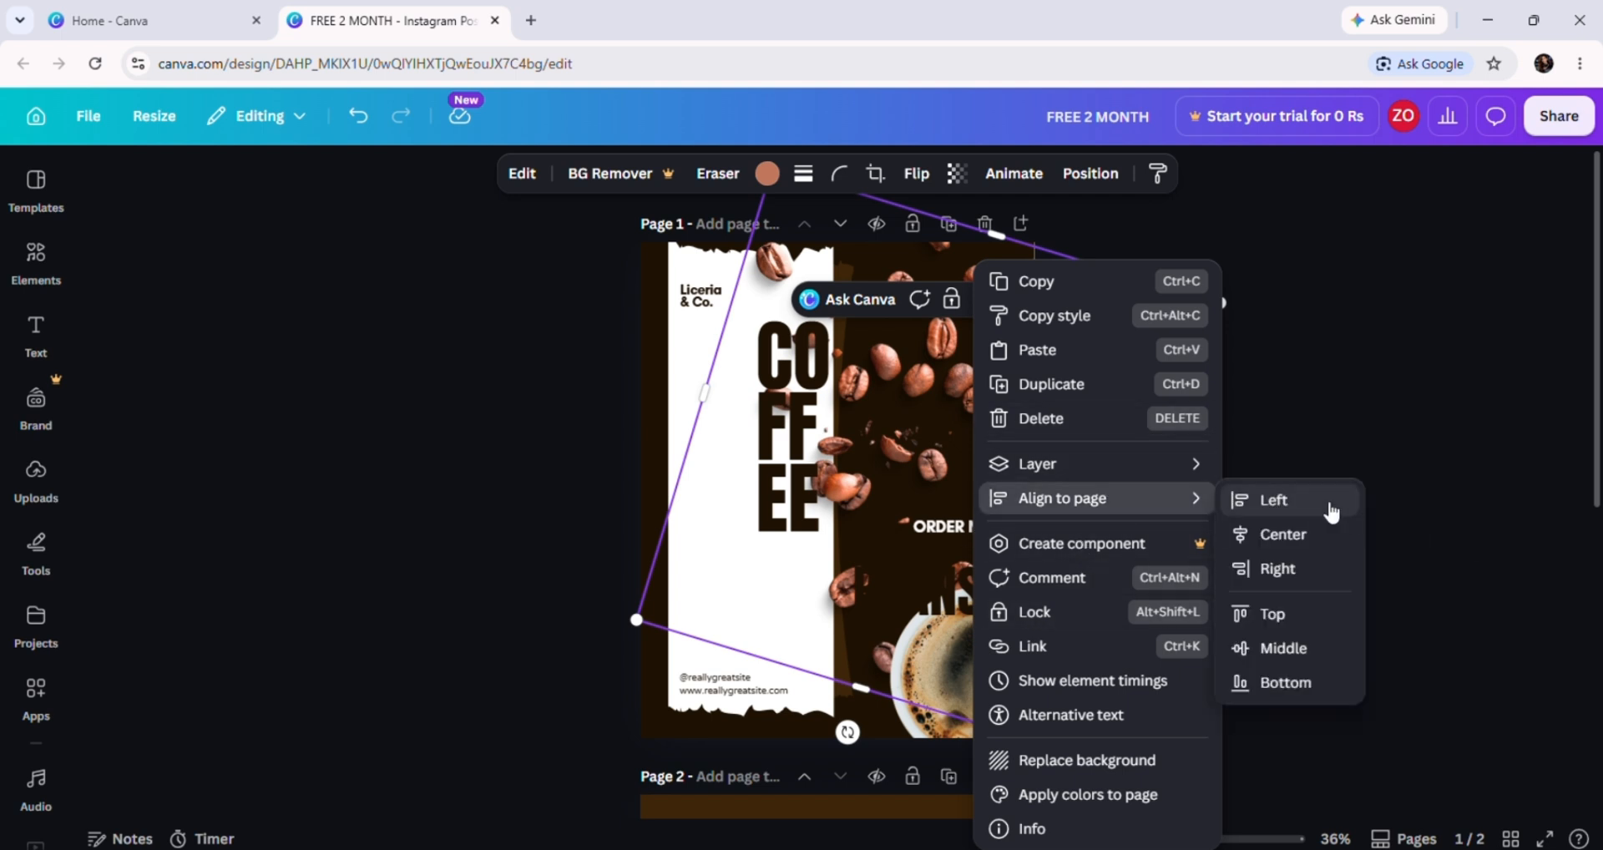
click(930, 525)
click(1243, 557)
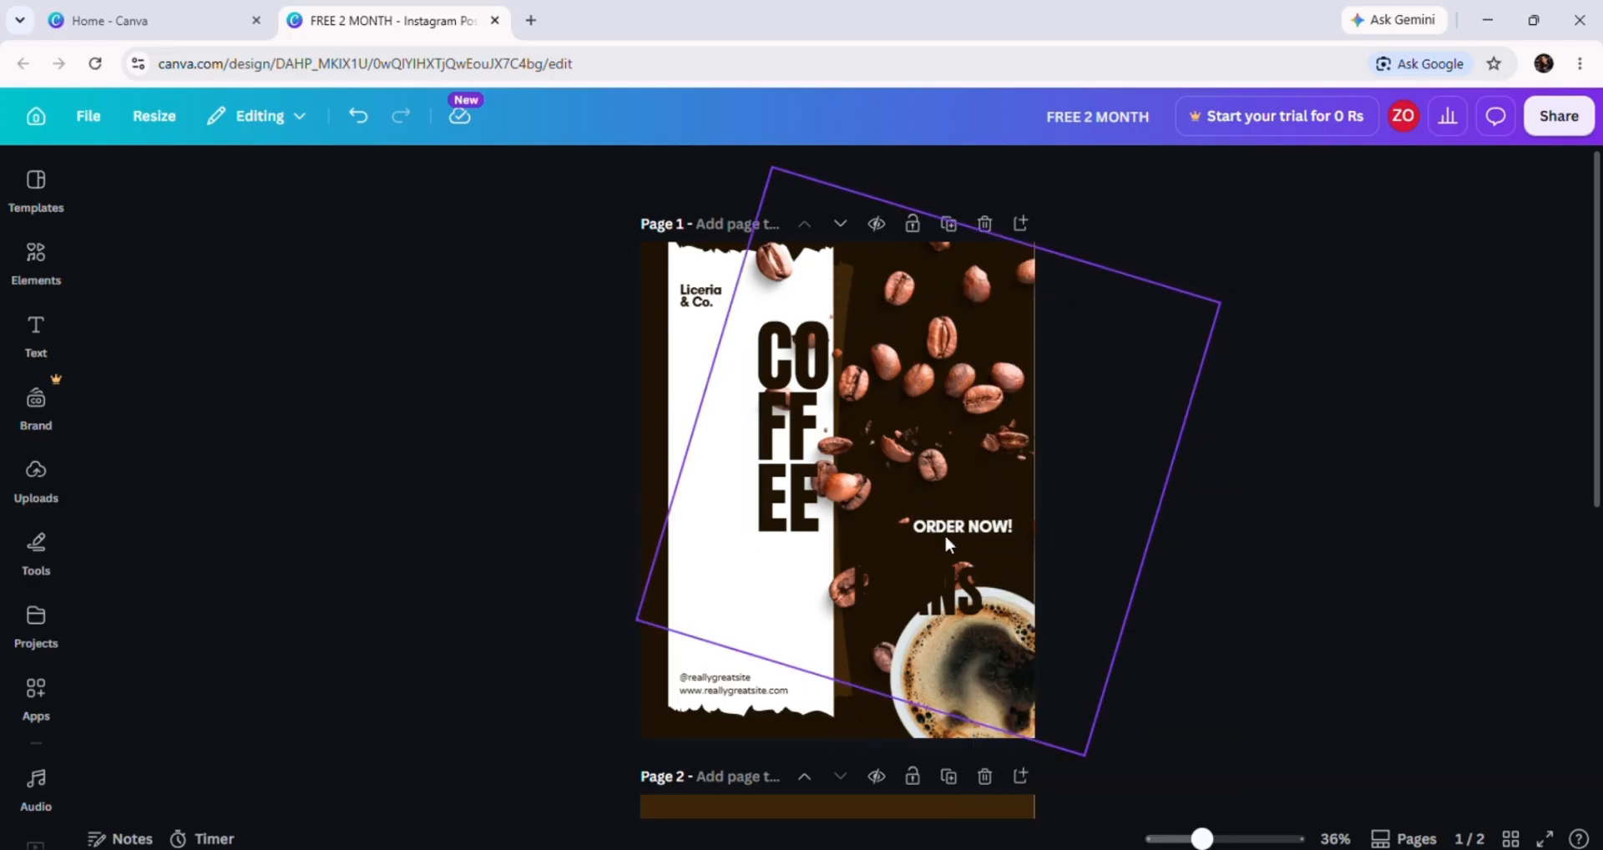
click(987, 532)
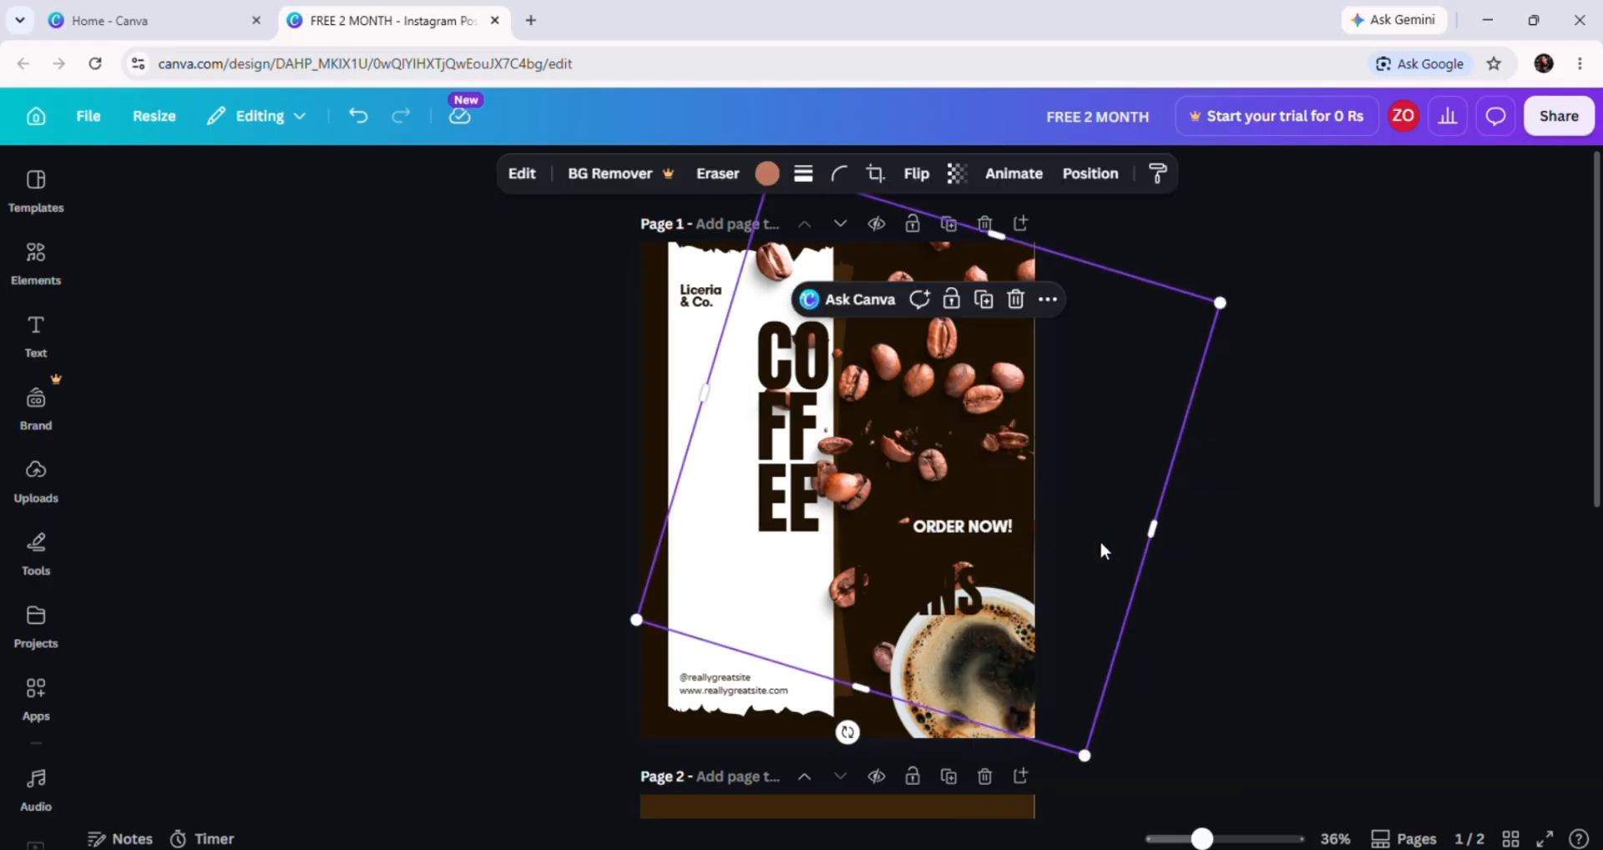
click(1251, 628)
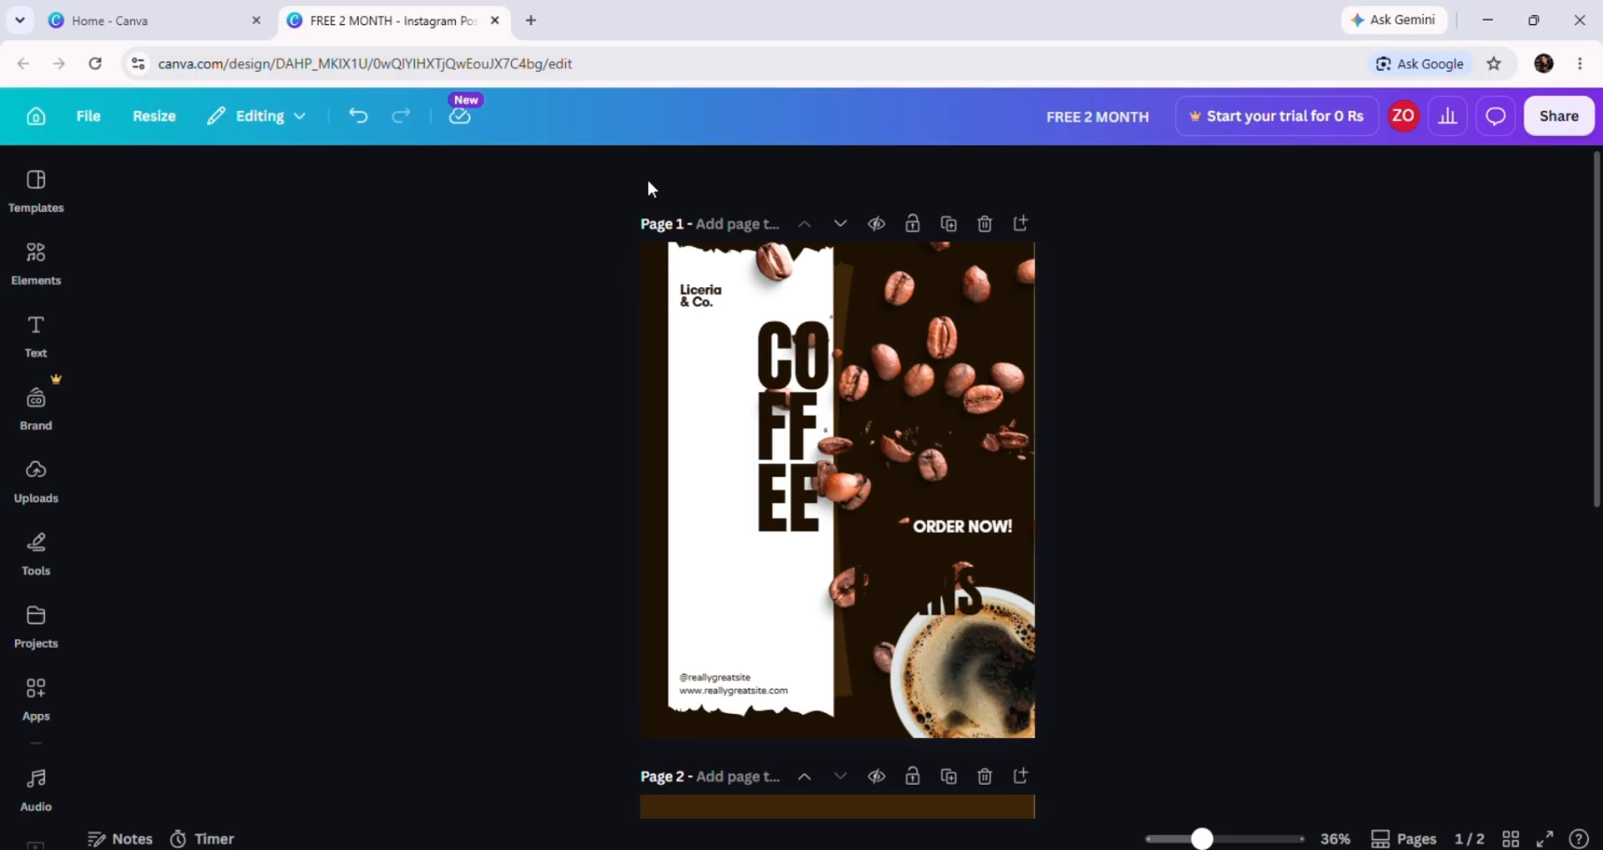
Align the Liceria & Co. text to the vertical middle of the page
click(701, 297)
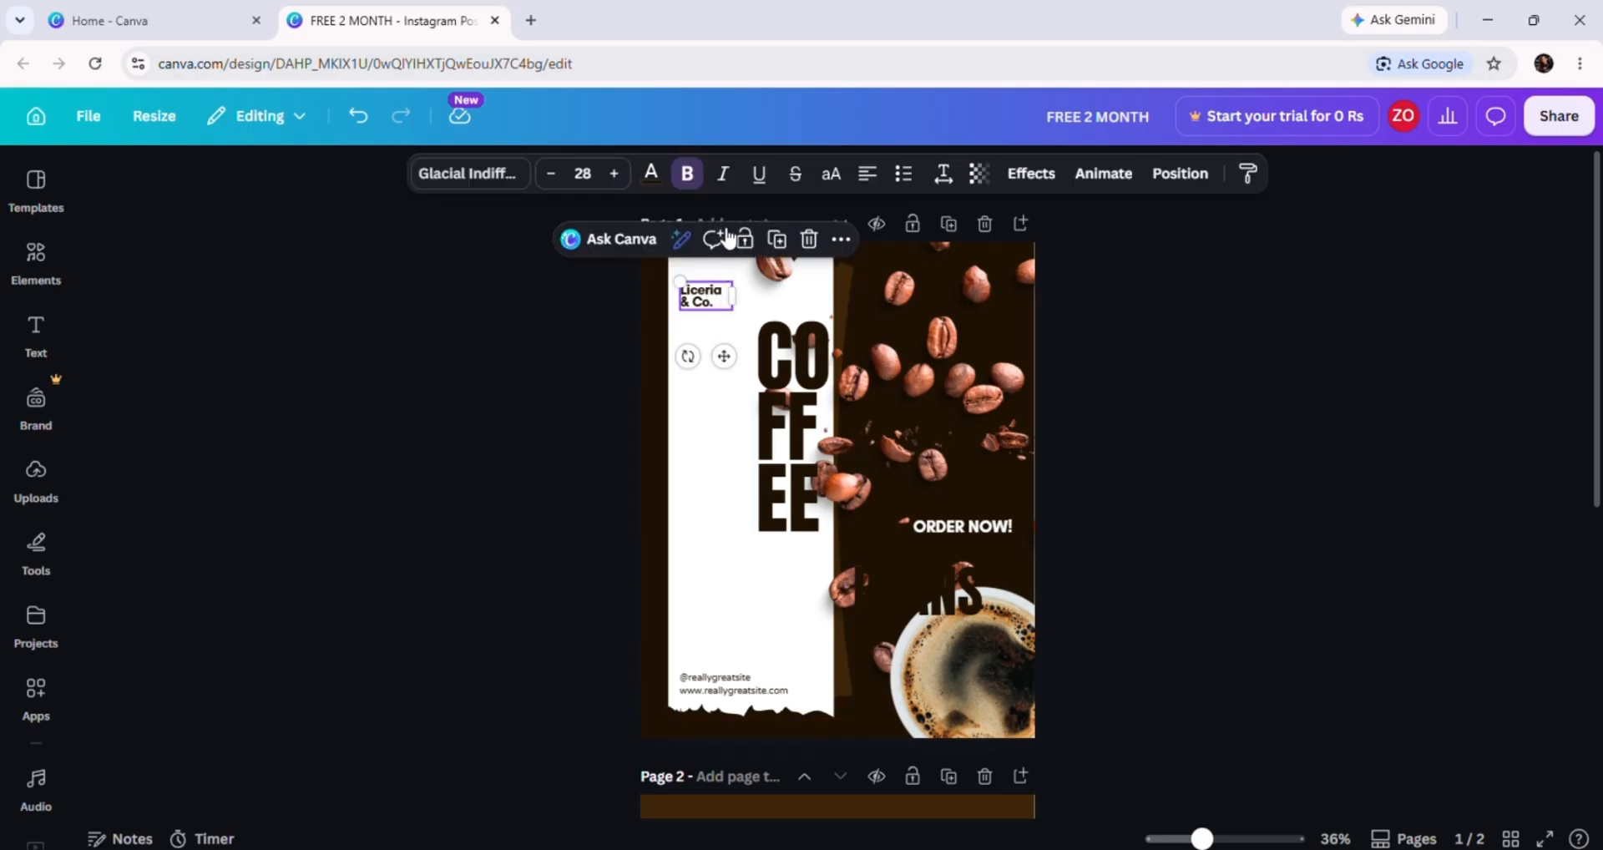
right_click(707, 289)
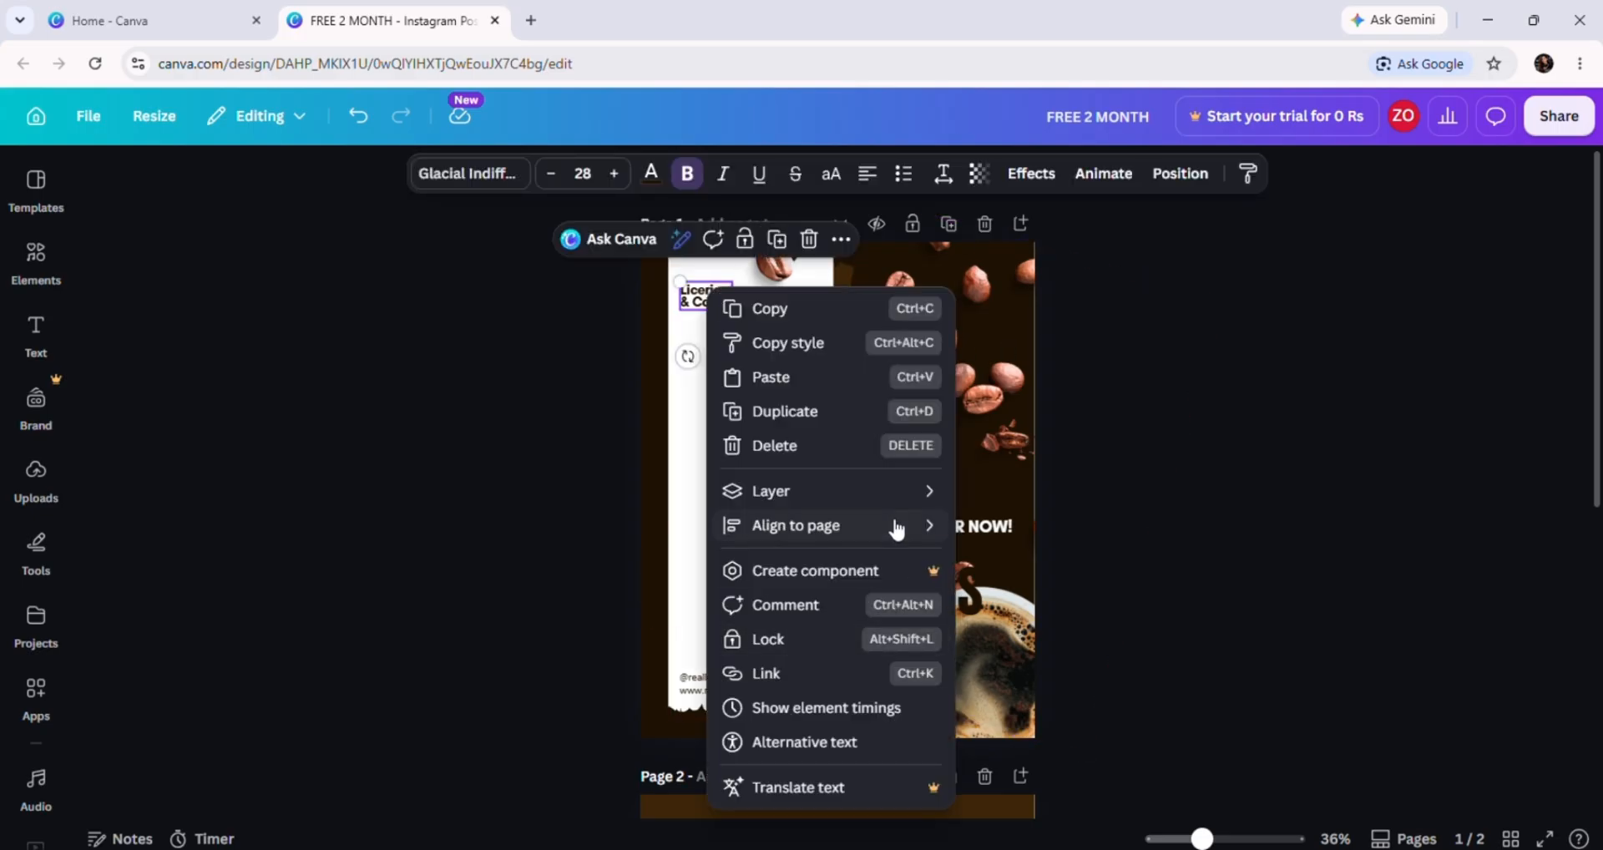
mouse_move(895, 531)
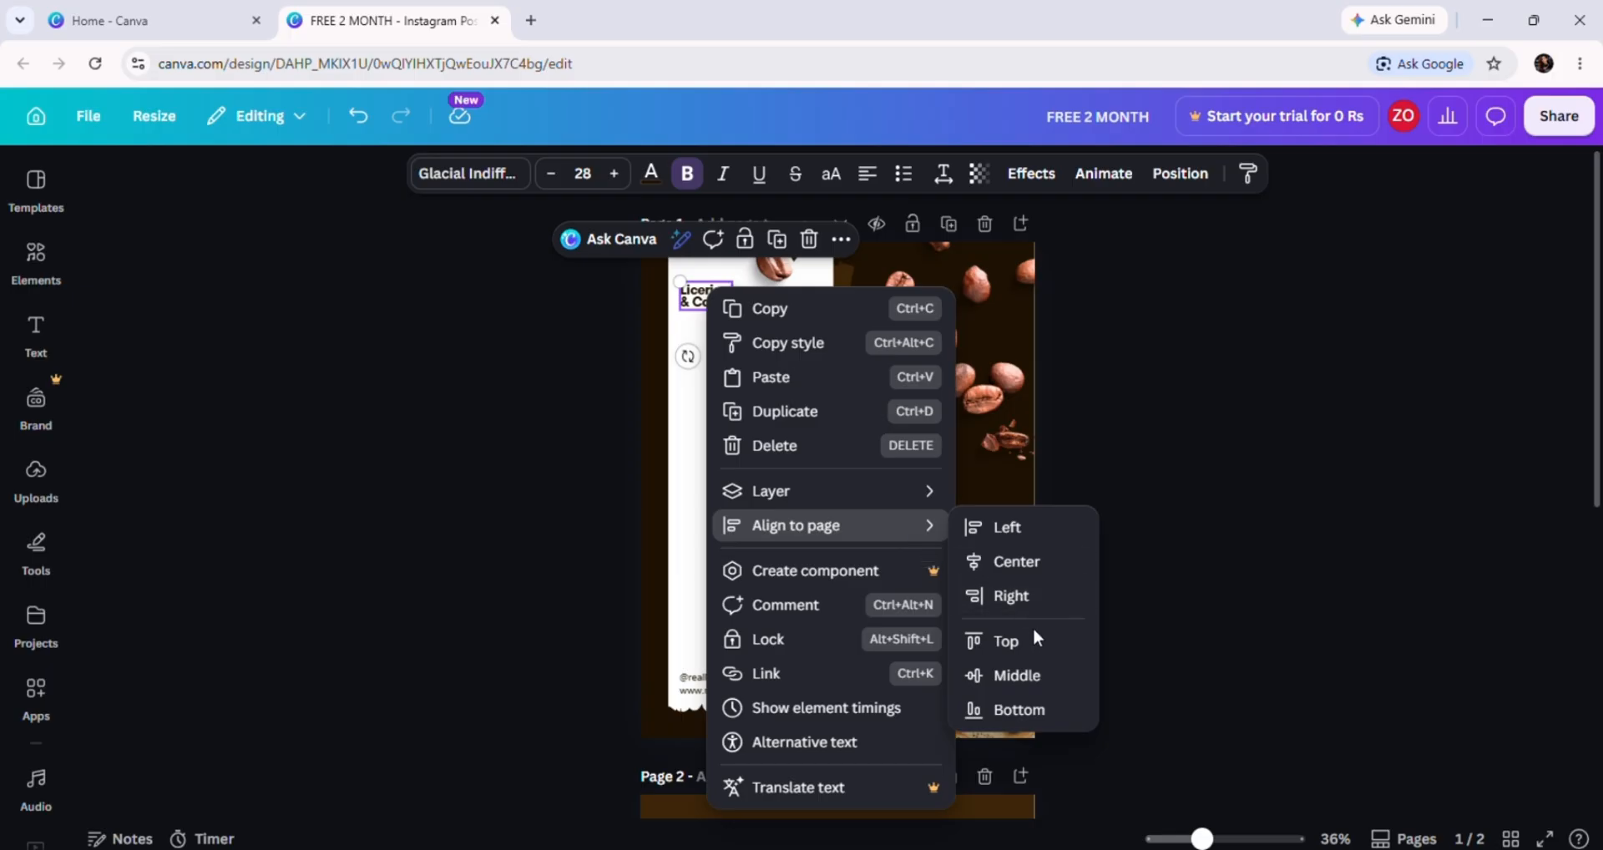
click(1040, 680)
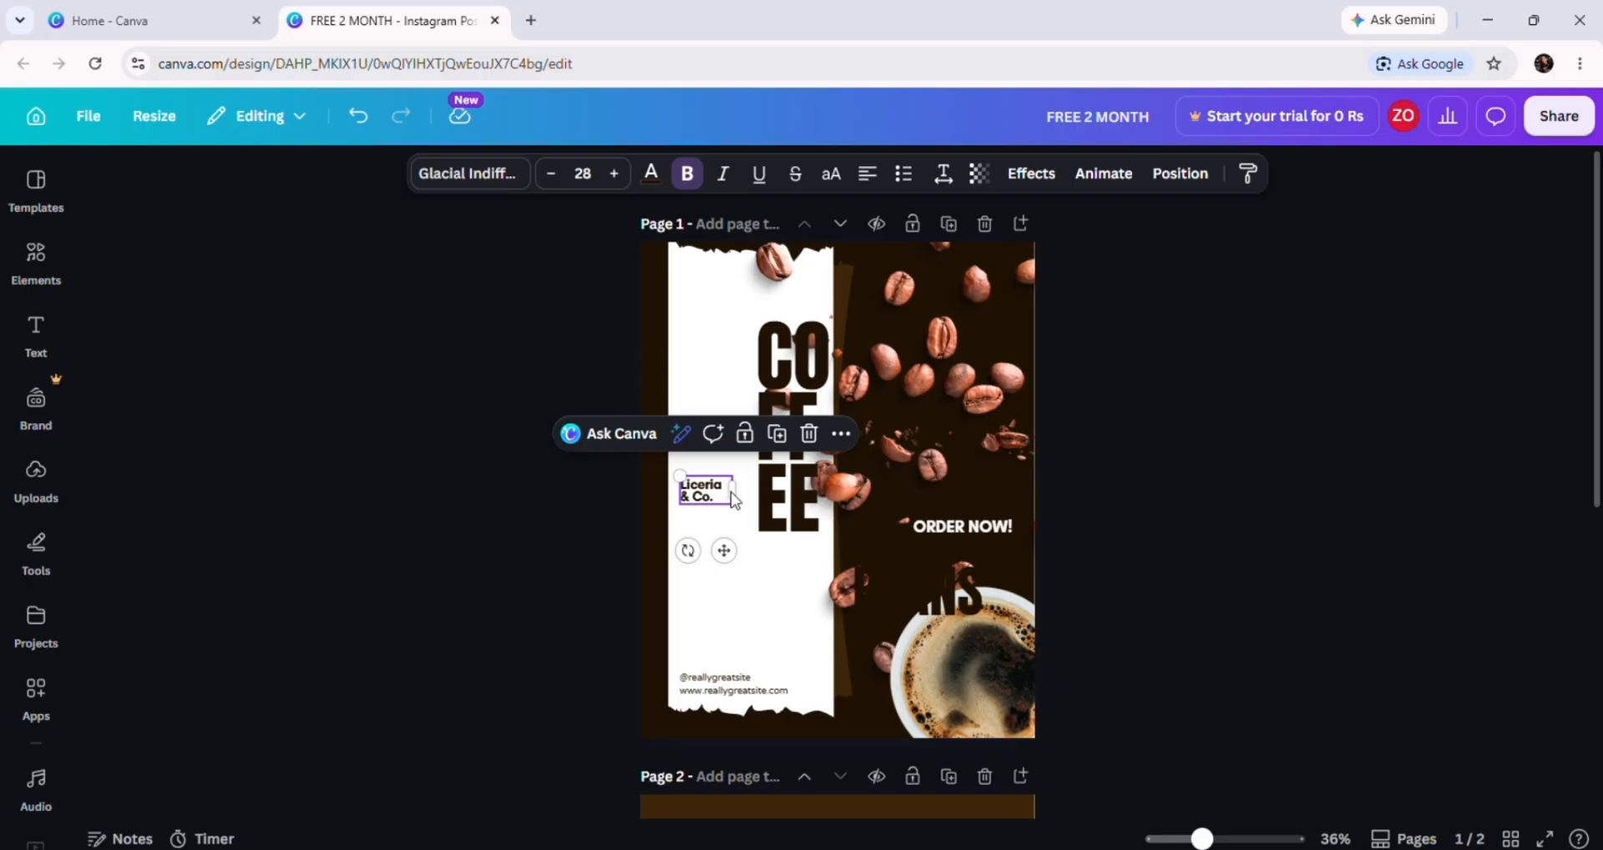
Find the ORDER NOW! text in the layer list of page 1
click(938, 530)
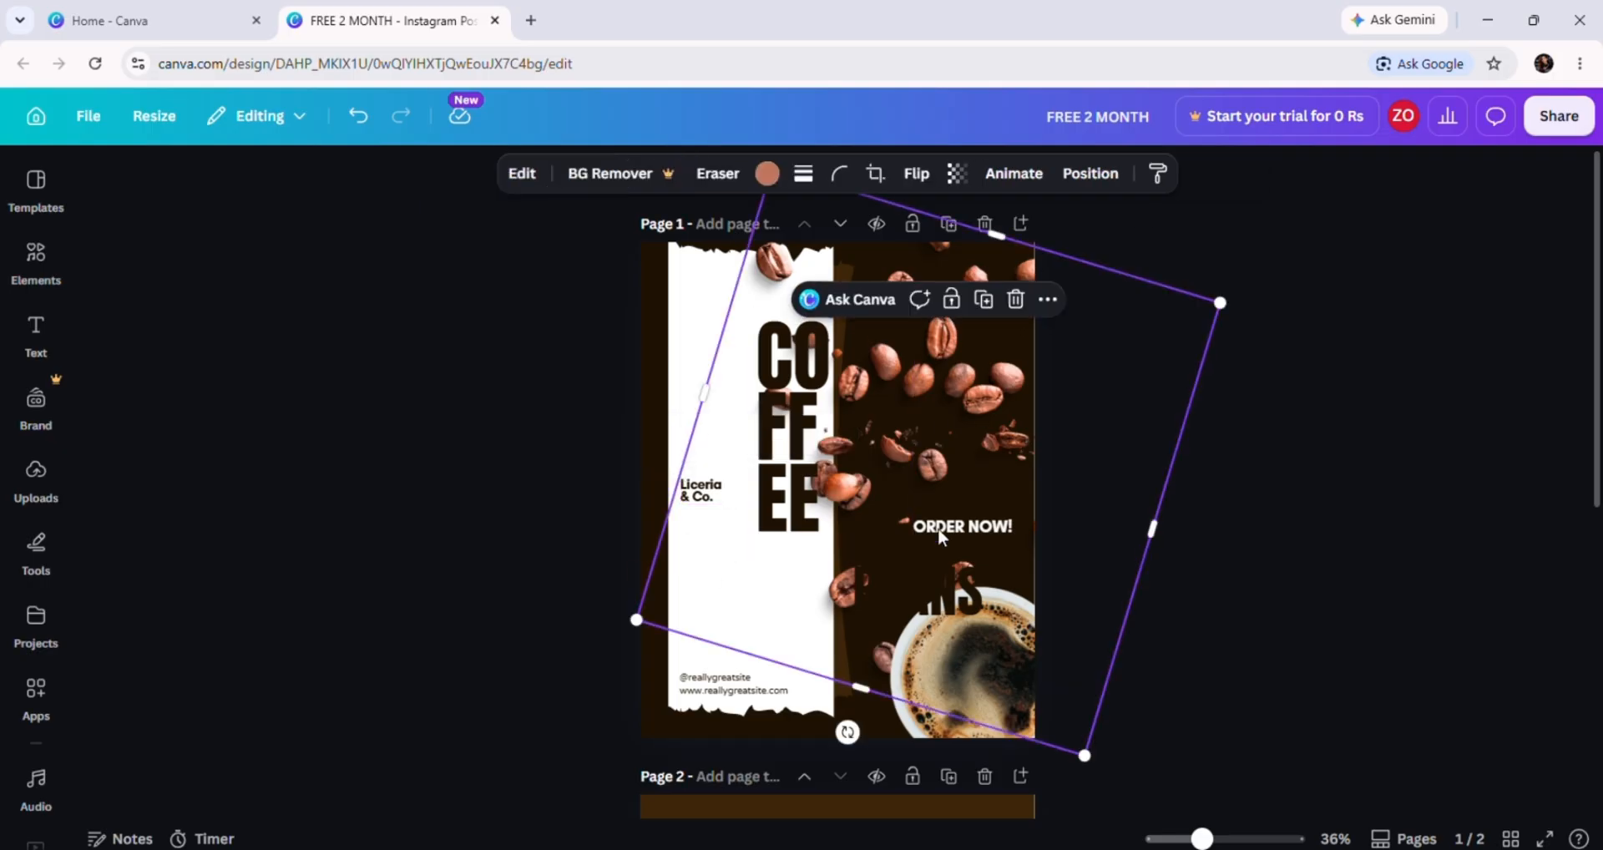
click(694, 493)
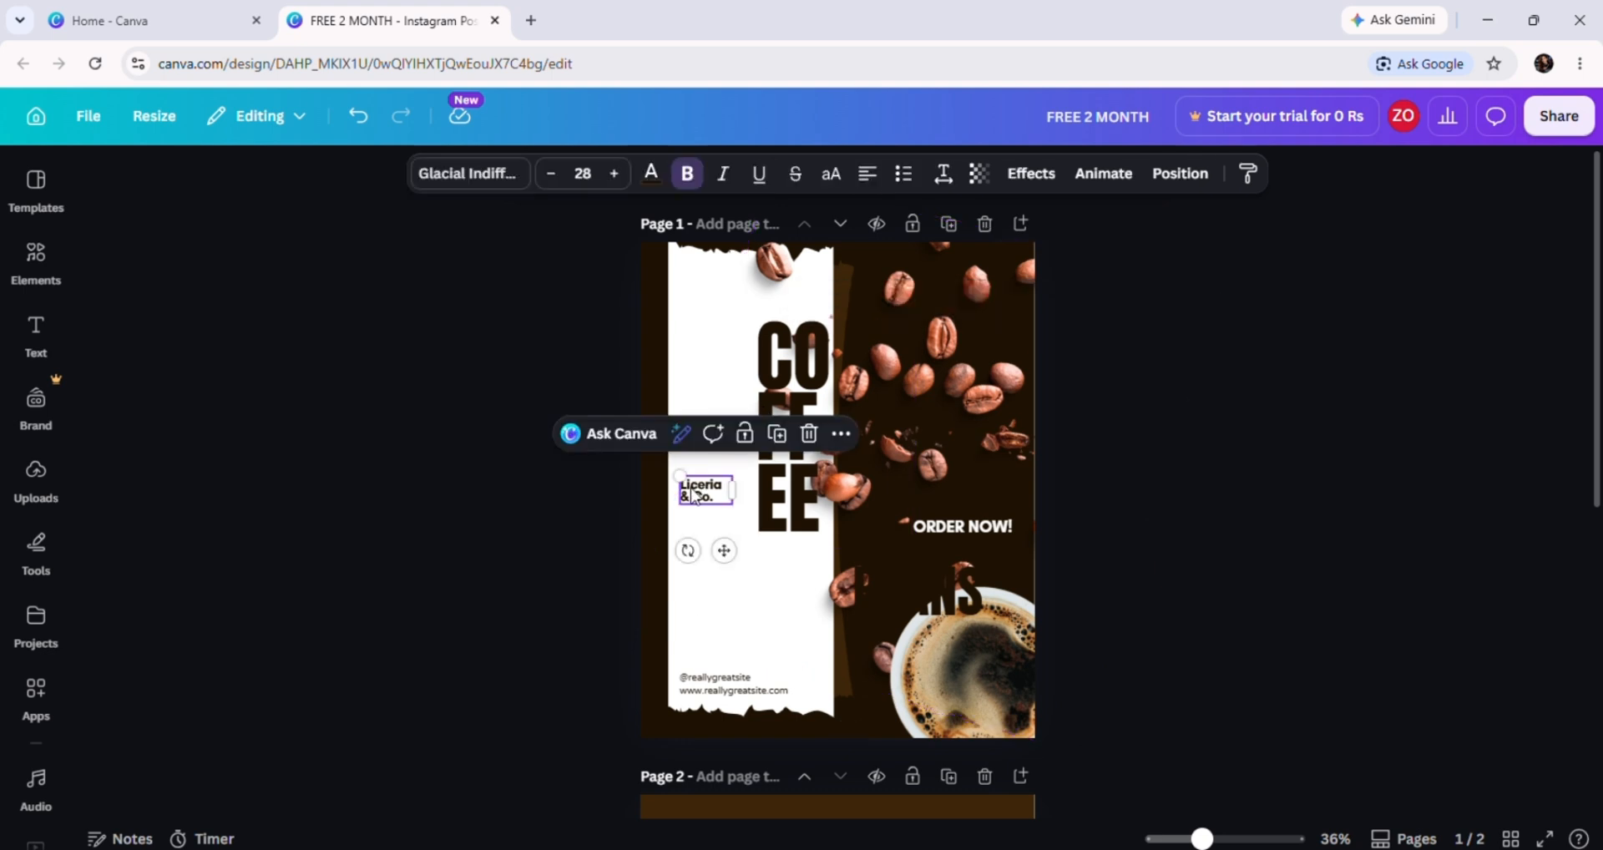
click(1180, 172)
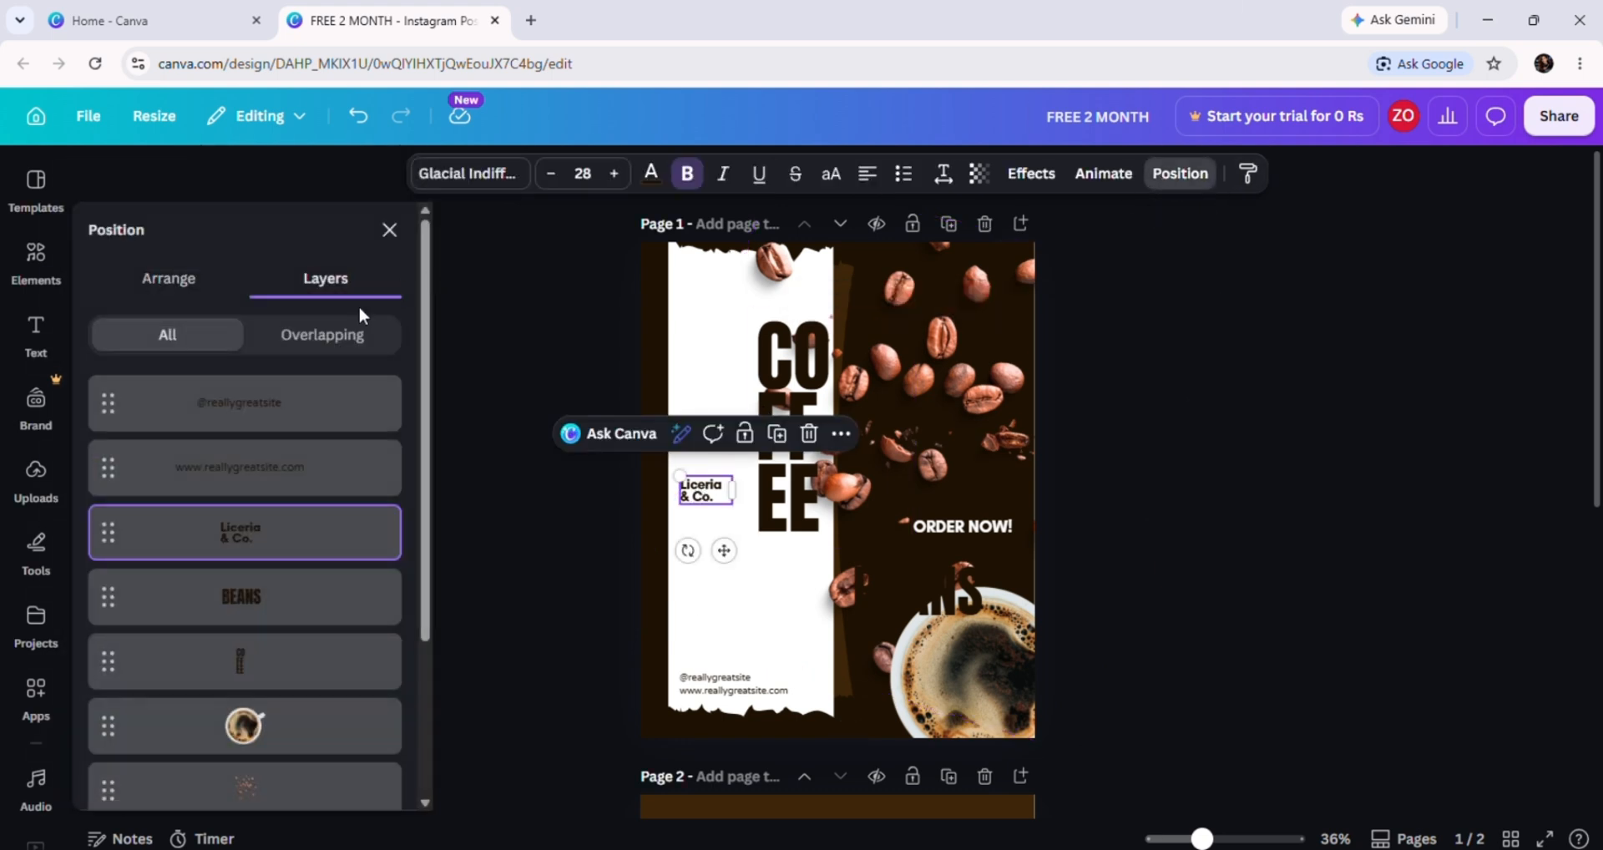
scroll(249, 653, down, 3)
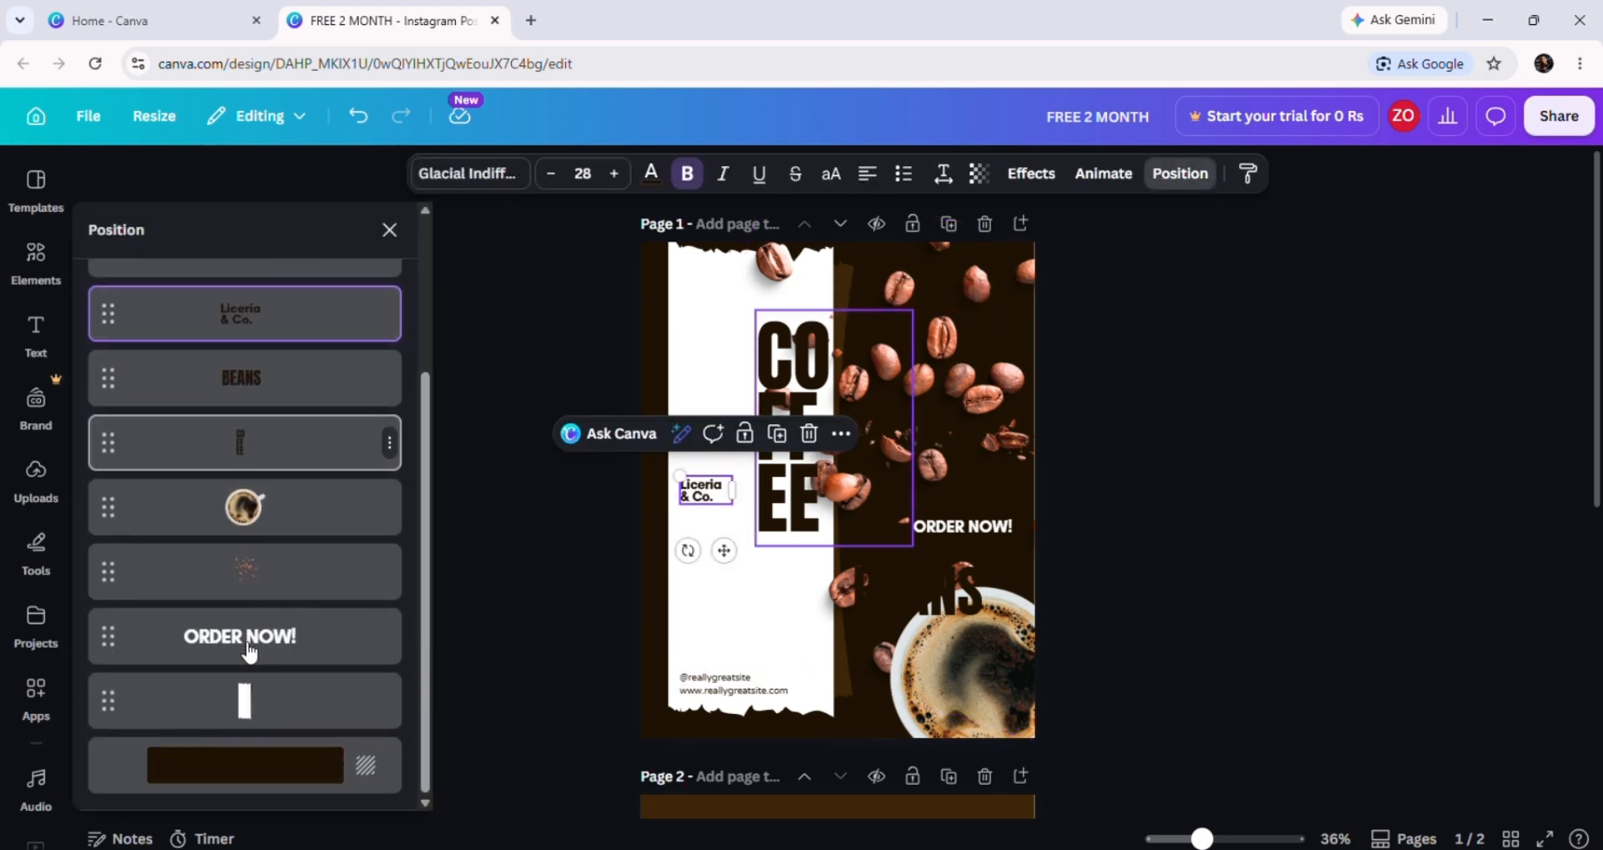